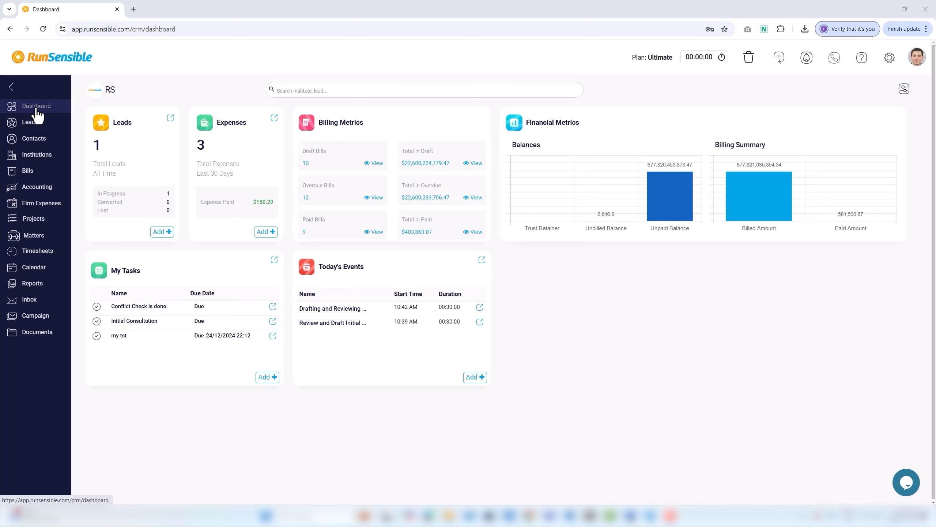
Step: Open the Foreclosure and Mortgage Disputes matter from Matters and star it as a favorite
left_click(43, 238)
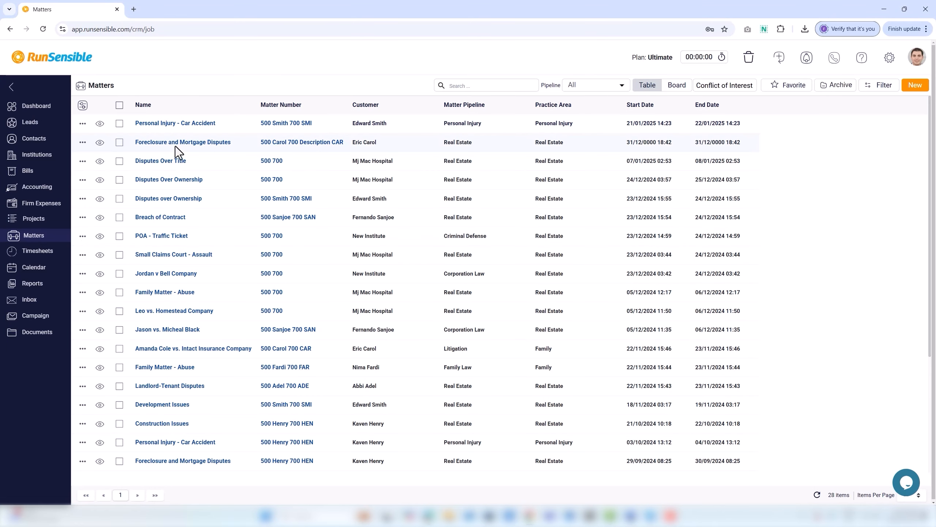
left_click(176, 147)
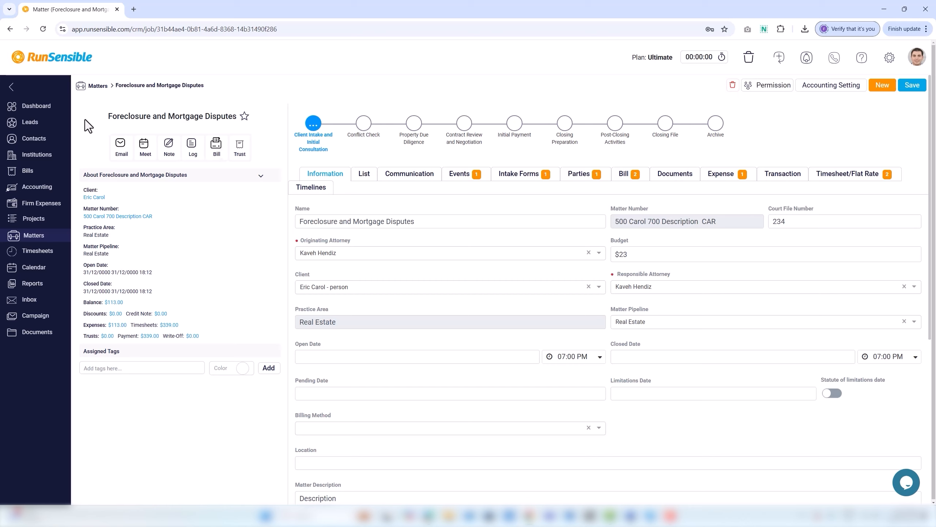
left_click(244, 117)
Step: Start a matter email with the first listed contact as both Cc and Bcc recipient
left_click(122, 150)
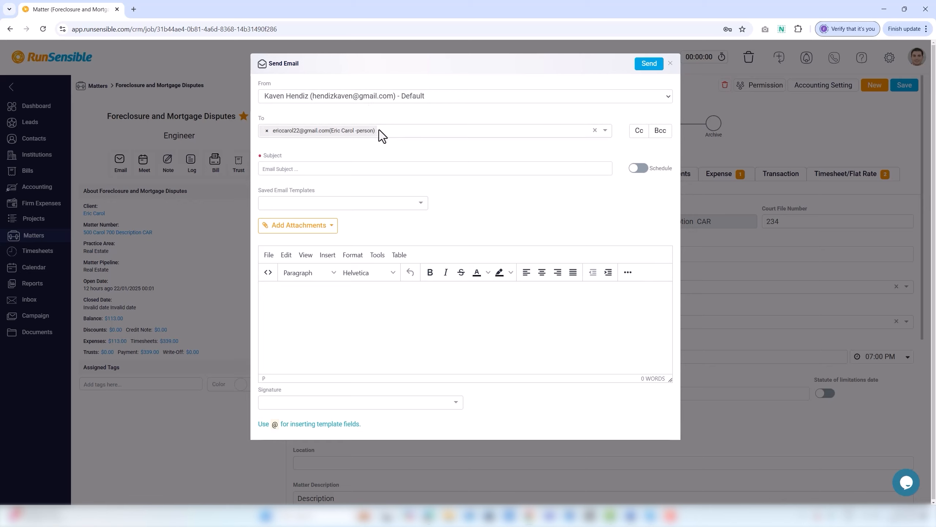
left_click(639, 130)
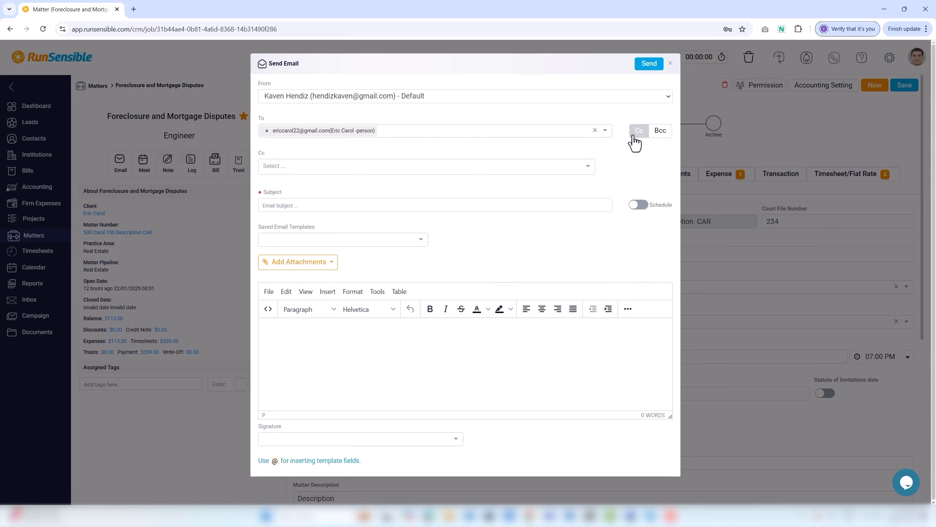
left_click(424, 169)
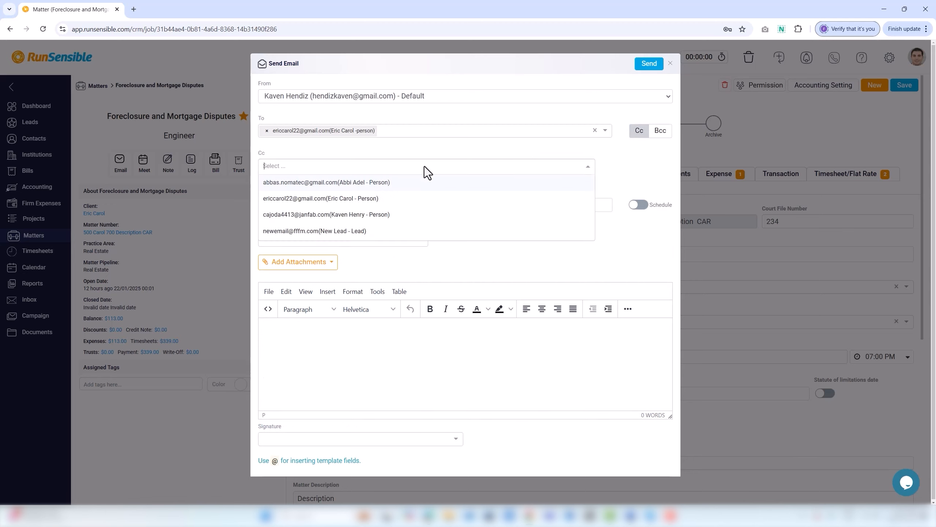
left_click(410, 185)
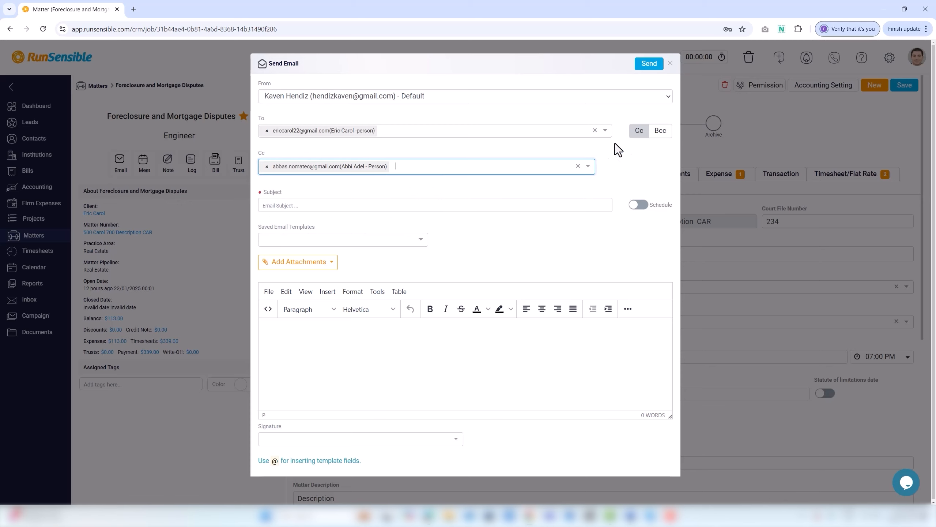
left_click(659, 133)
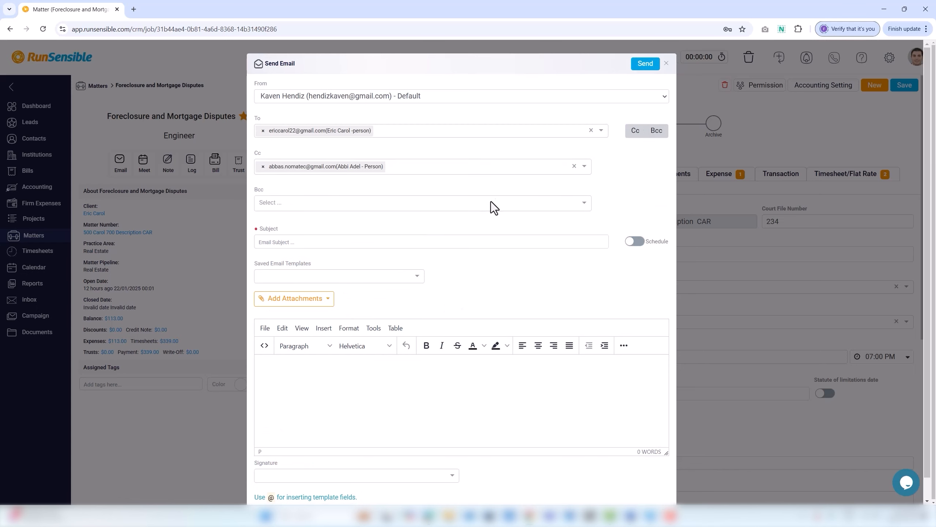
left_click(470, 207)
left_click(437, 218)
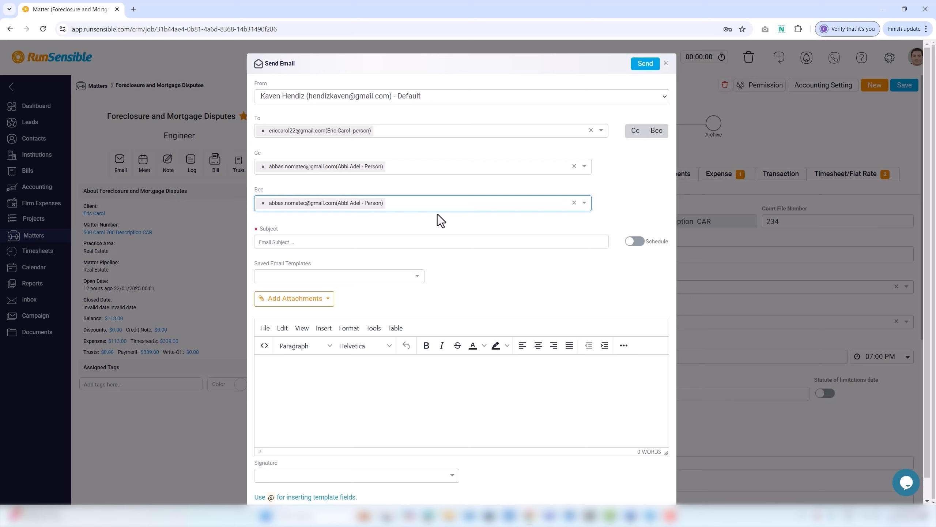
left_click(413, 243)
Step: Enter the subject 'Drafting documents and review them' and schedule delivery for 23/1/2025
type("Drafting doc")
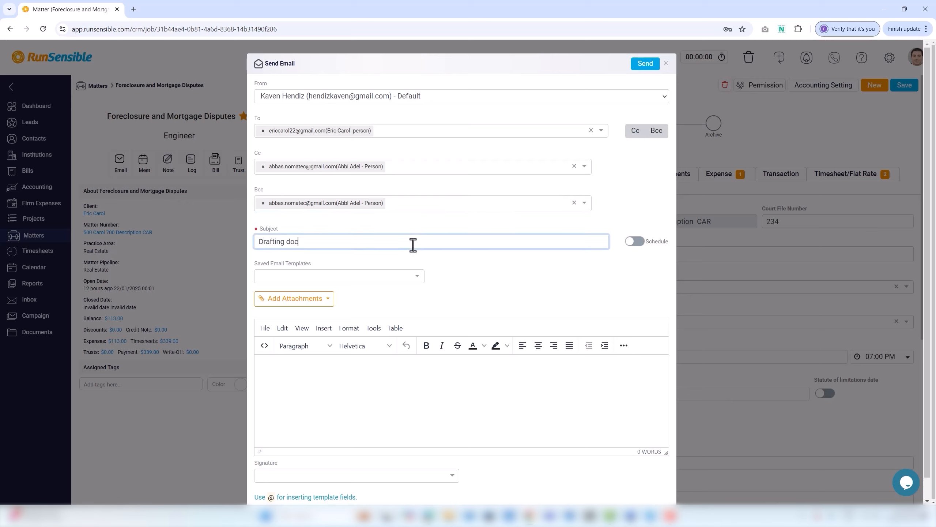
type("uments and review them")
left_click(638, 242)
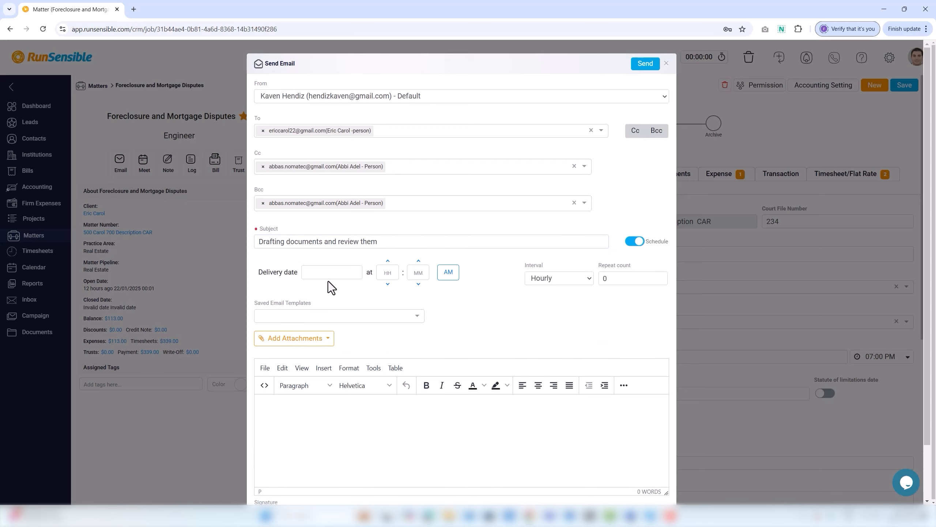
left_click(361, 378)
left_click(388, 274)
Step: Set the scheduled time to 04:30 PM, interval Hourly, repeat count 1
type("4")
key("Tab")
type("30")
left_click(446, 274)
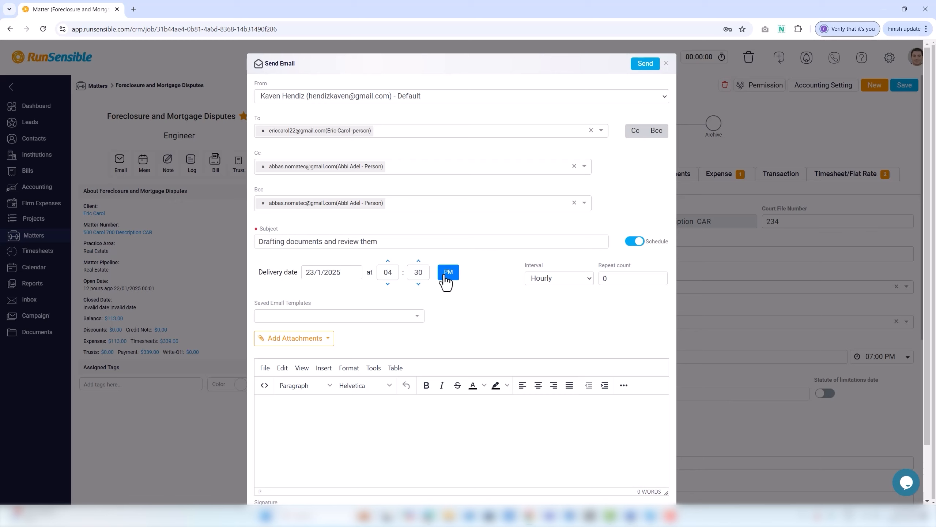
left_click(556, 277)
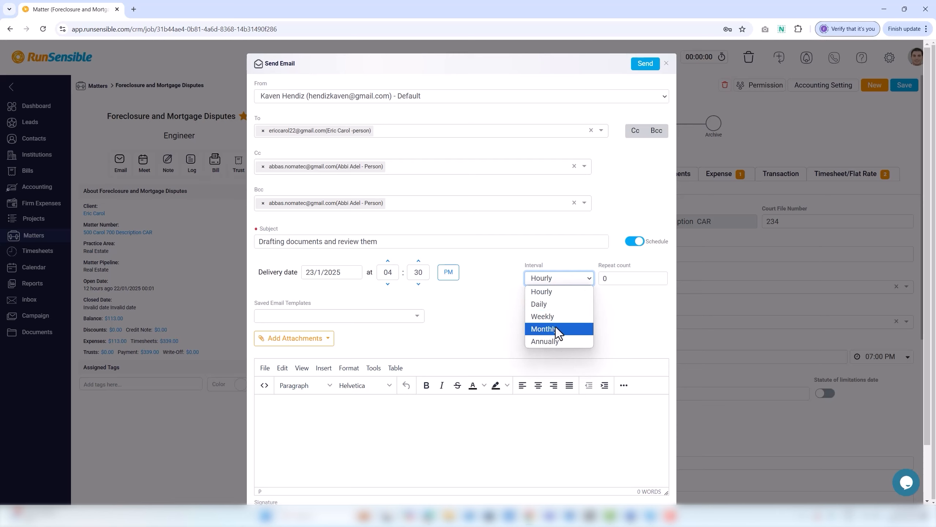
left_click(553, 294)
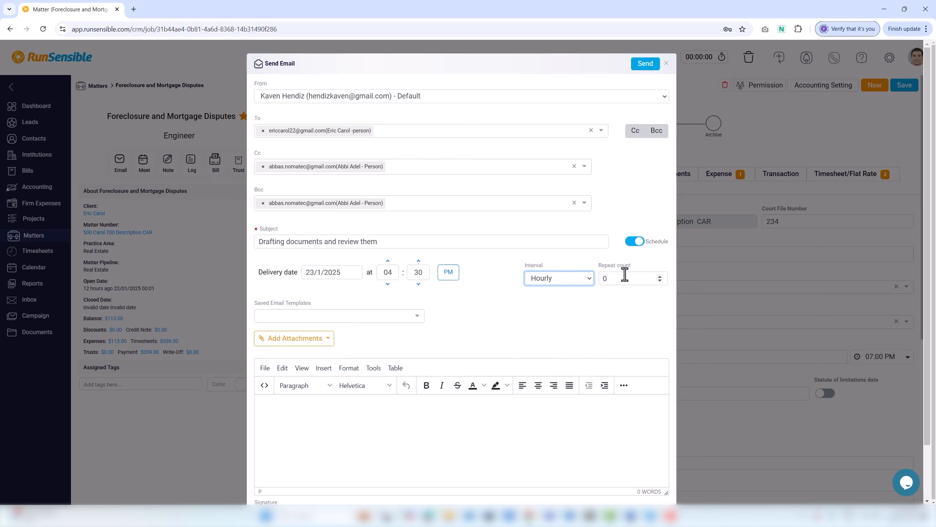
left_click(660, 277)
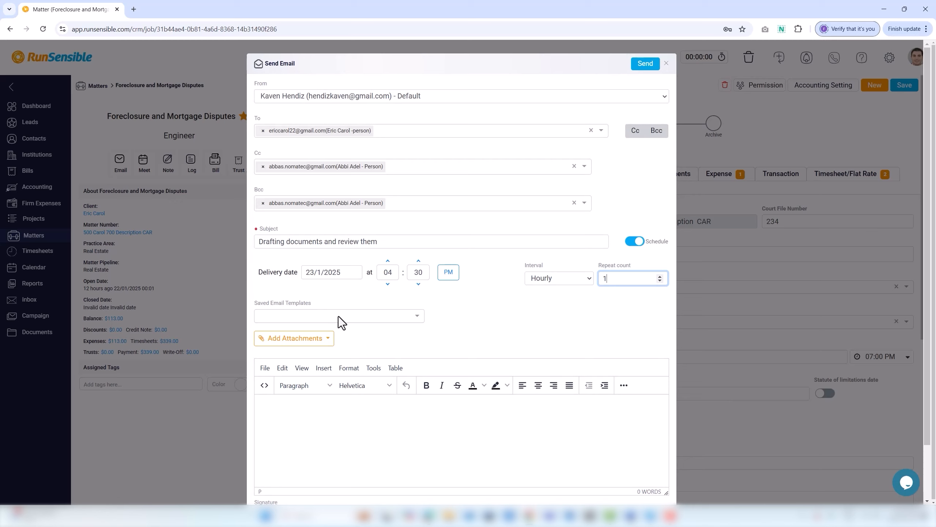
Step: Attach Medical Records and Bills.docx to the email by uploading it from the computer
left_click(320, 347)
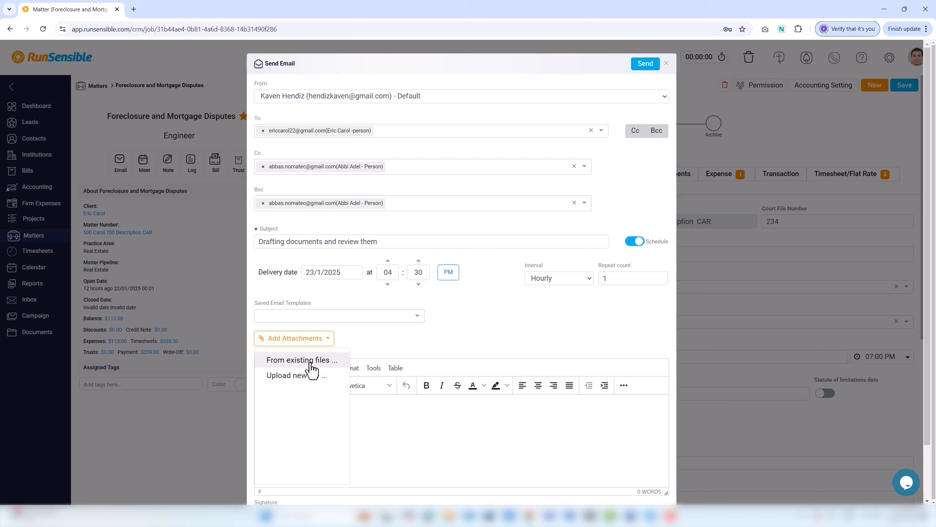
left_click(310, 361)
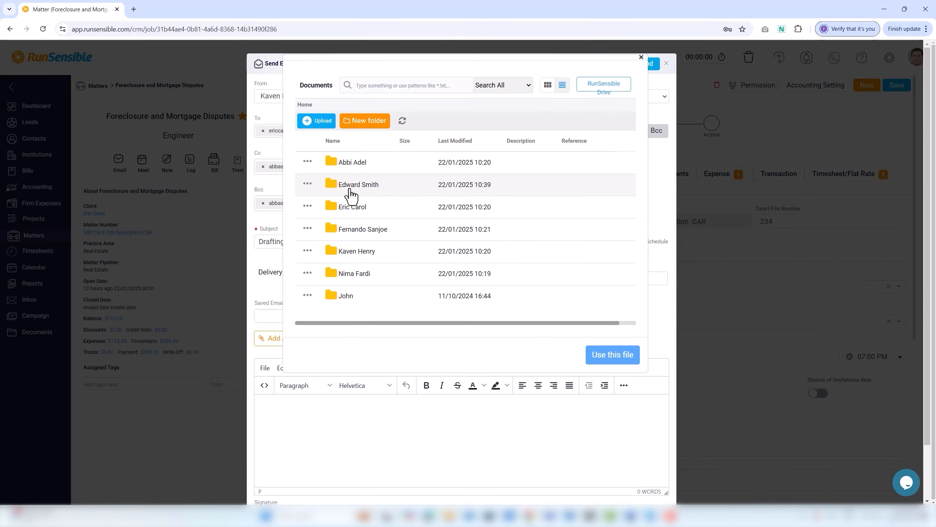
double_click(350, 190)
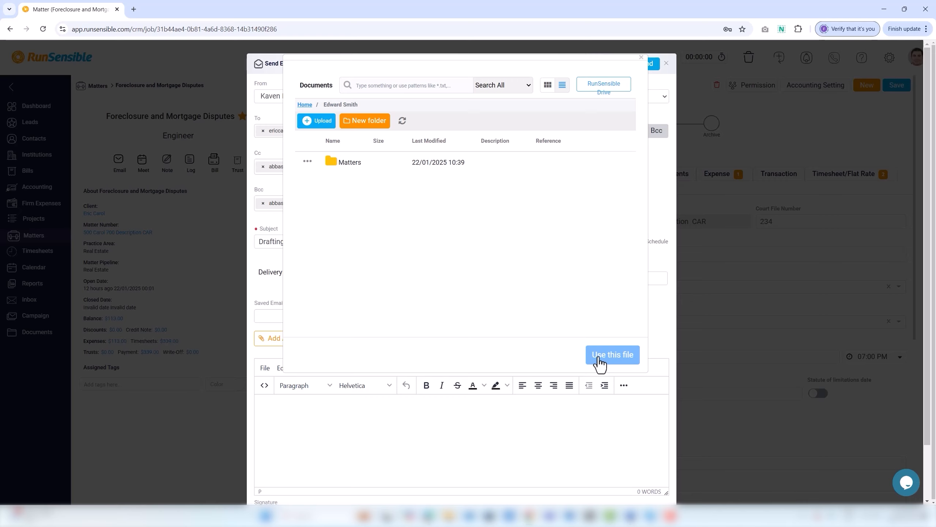
left_click(601, 359)
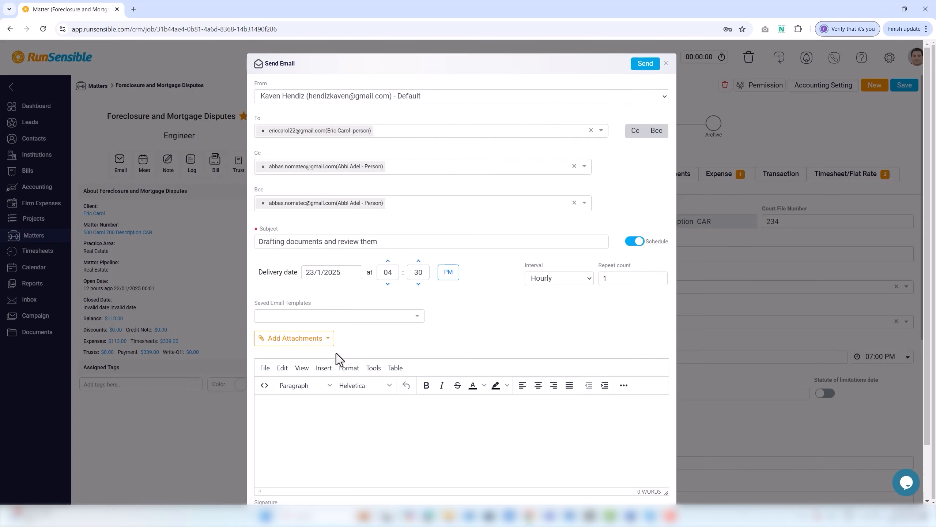
left_click(313, 343)
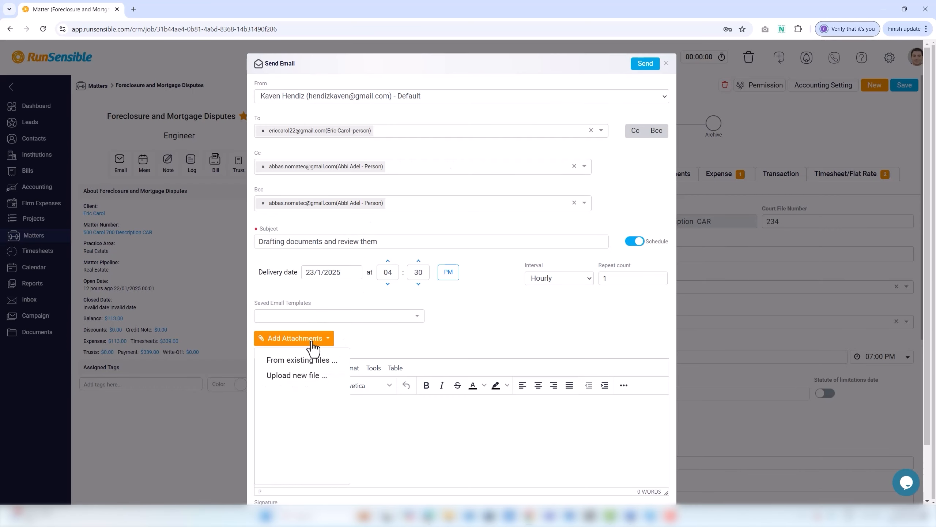
left_click(304, 378)
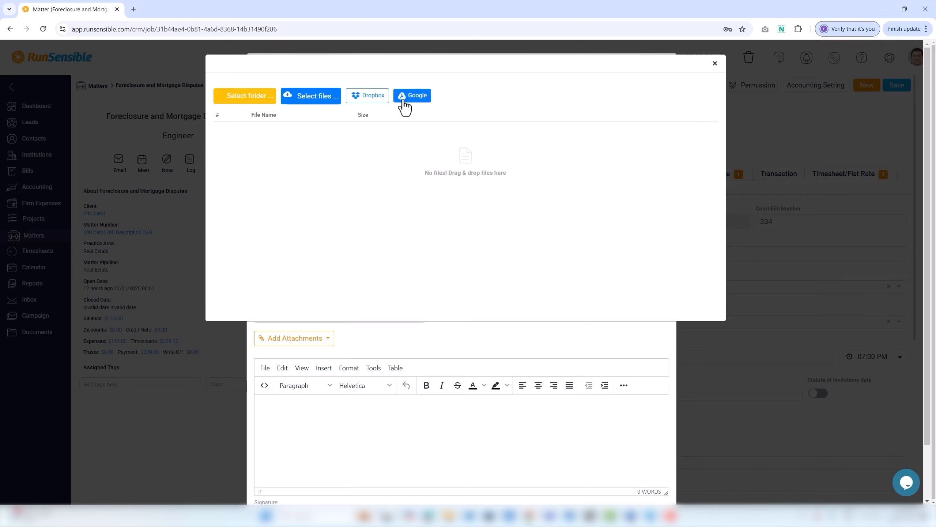
left_click(339, 102)
double_click(321, 166)
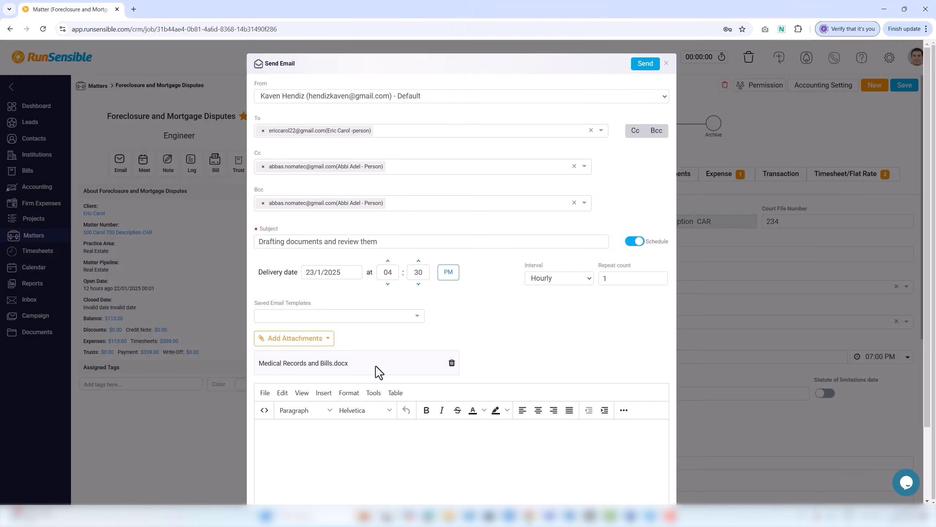
Step: Write the body 'Please bring all your recoprds and documents to draft and review everything.'
scroll(345, 439, "down", 1)
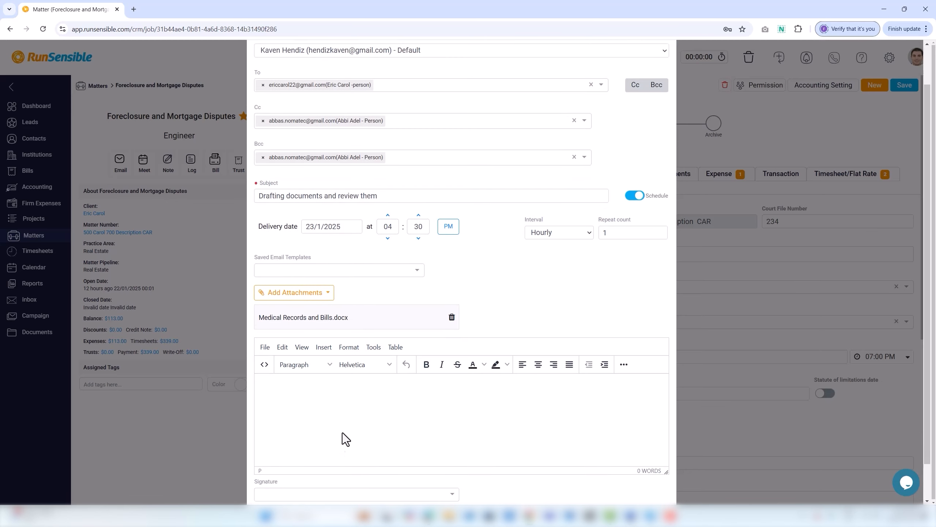
left_click(325, 401)
type("Please bring all your recoprds and documents ")
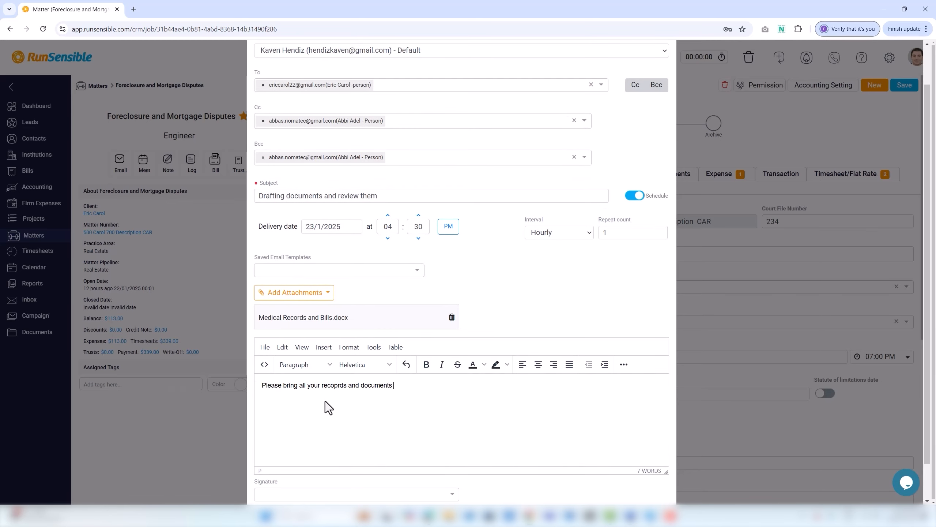
type("to draft and review everything.")
left_click(316, 494)
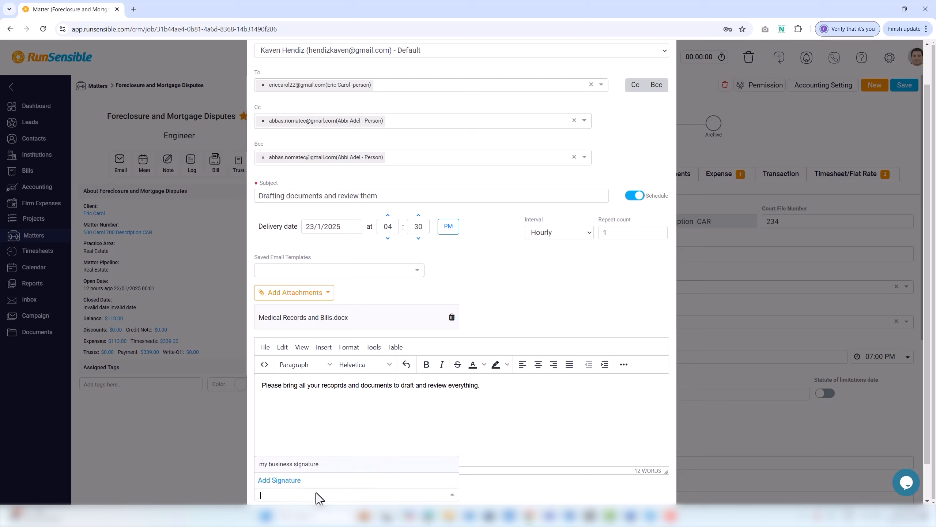
Step: Start a new email signature titled 'My Signature'
left_click(297, 480)
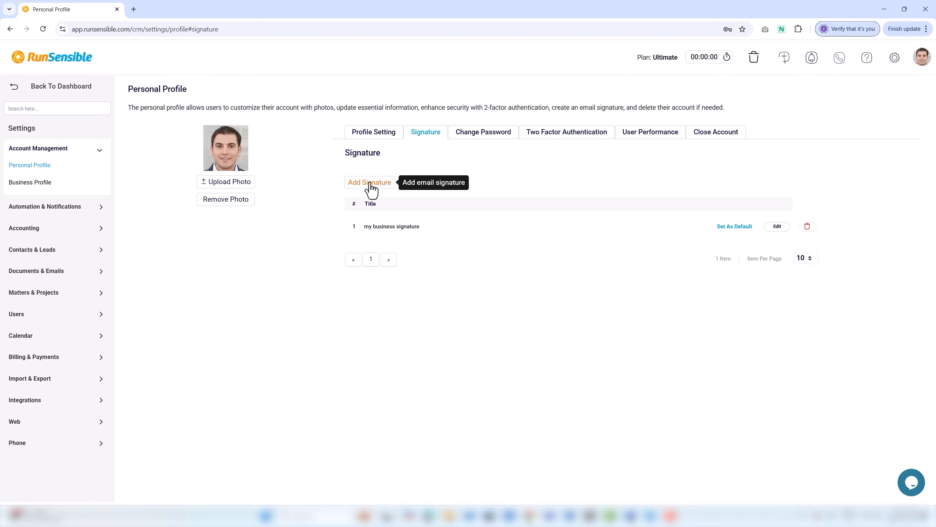
left_click(370, 184)
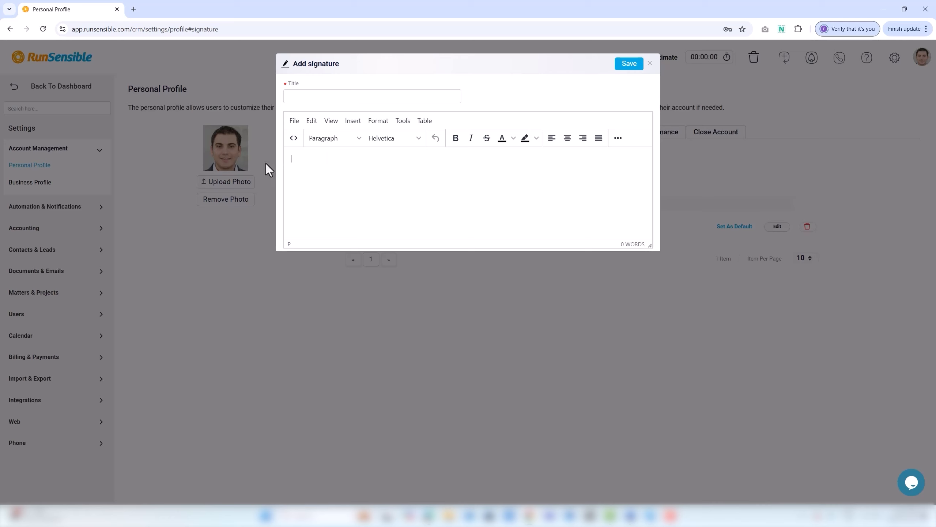
left_click(306, 96)
type("My Signature")
Step: Fill the signature with a name, phone number and website on separate lines, save it, and return to Matters
left_click(311, 161)
key("Return")
key("Return")
type("www.edwardassociates.com")
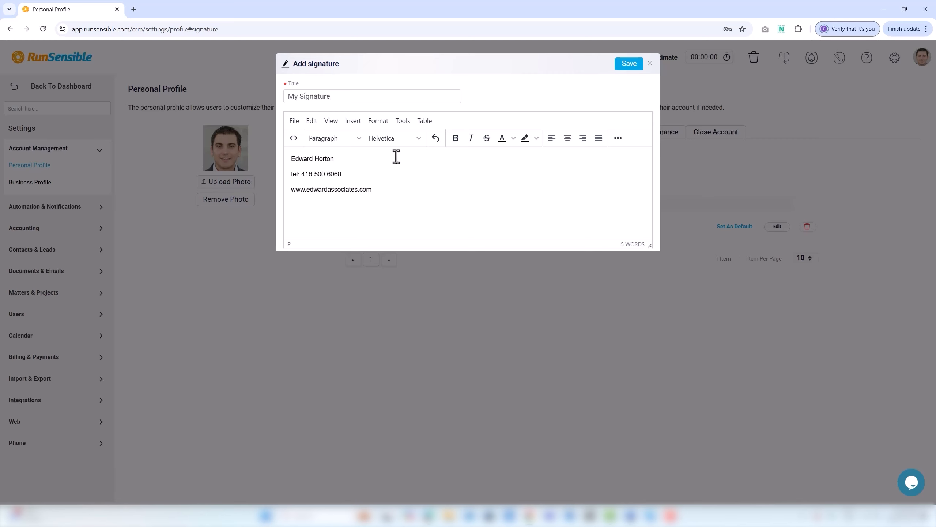
left_click(628, 65)
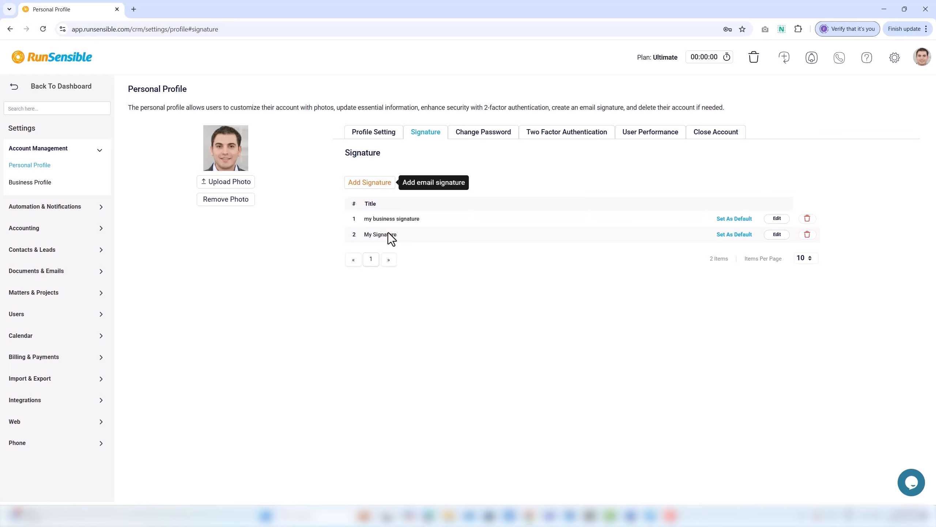
left_click(55, 86)
left_click(35, 235)
Step: Insert My Signature into a new Foreclosure matter email, discard the email, and start a new meeting event
left_click(163, 146)
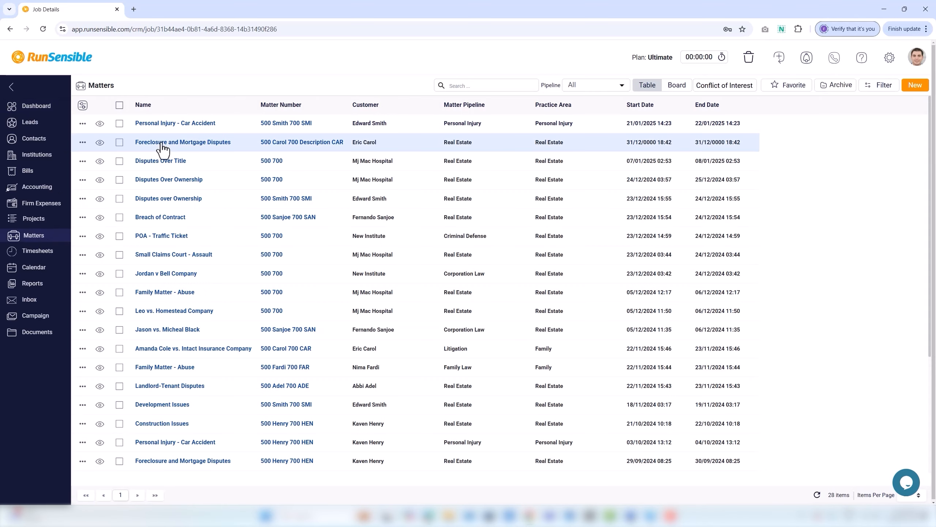
left_click(120, 147)
left_click(283, 392)
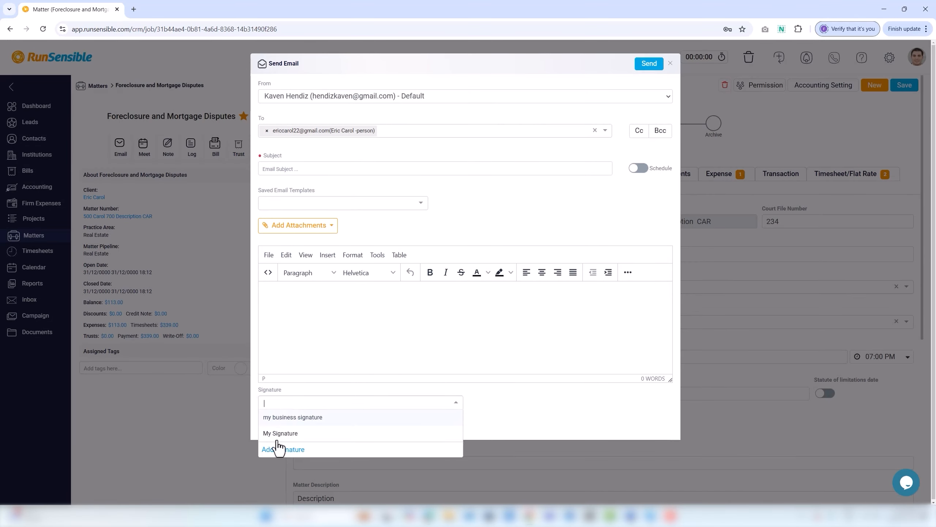
left_click(277, 438)
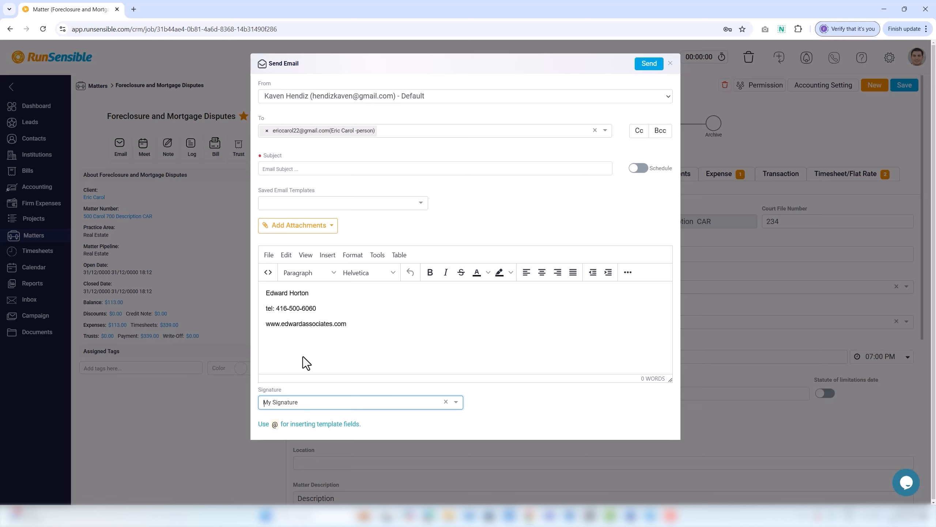
left_click(670, 63)
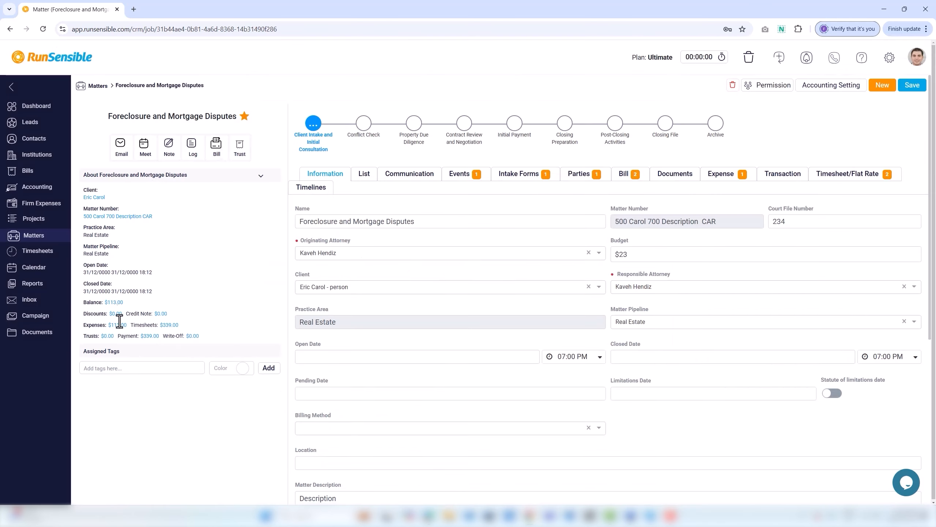
left_click(149, 160)
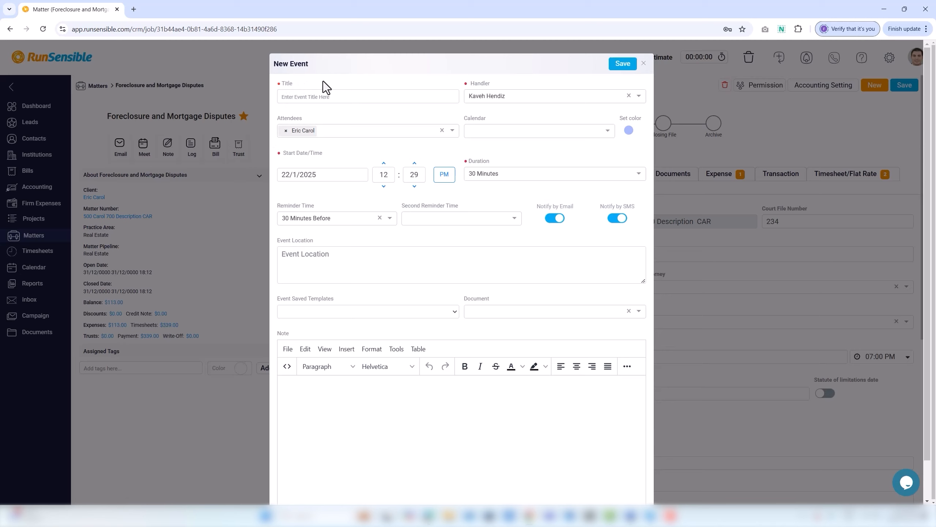
left_click(311, 97)
Step: Title the event 'drafting your documents', keep the current handler, and search Attendees for a contact's name
type("drafting yo")
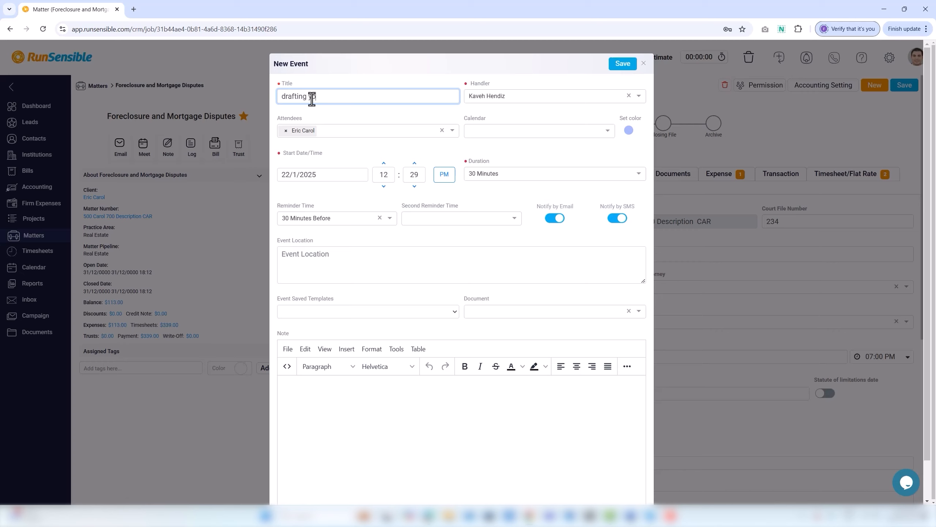
type("ur documents")
left_click(477, 101)
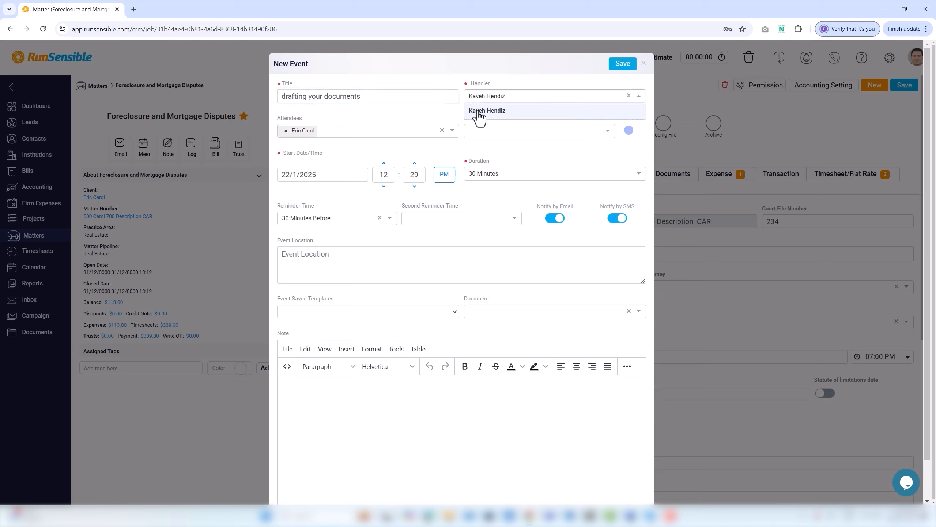
left_click(480, 111)
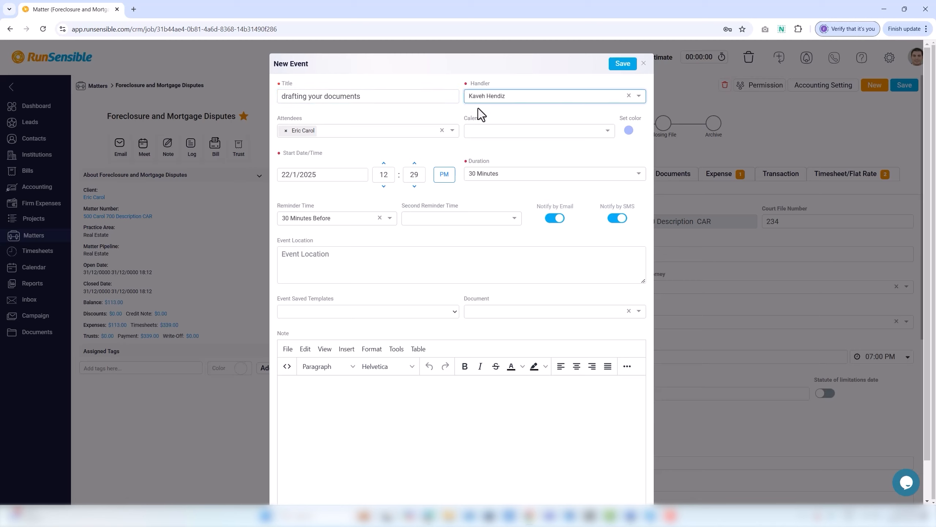
left_click(338, 130)
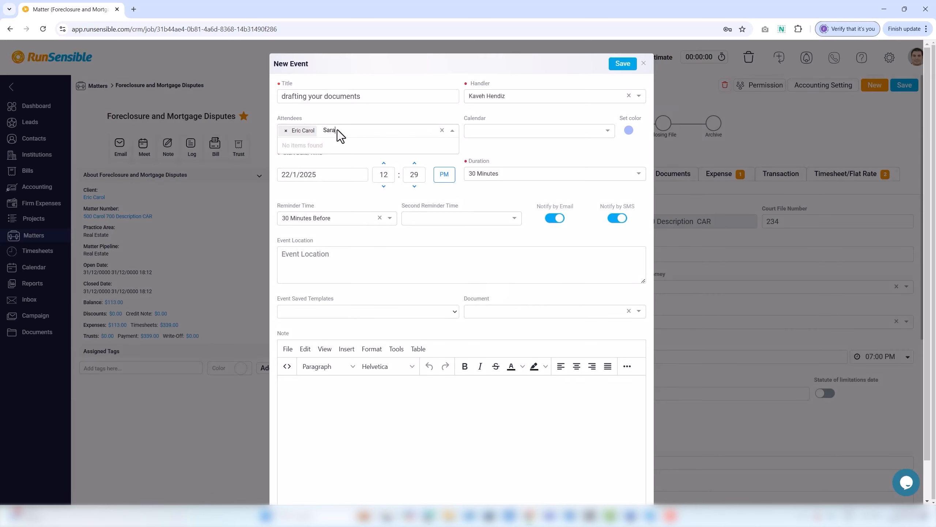
Step: Put the event on the Interview and Review calendar
left_click(471, 130)
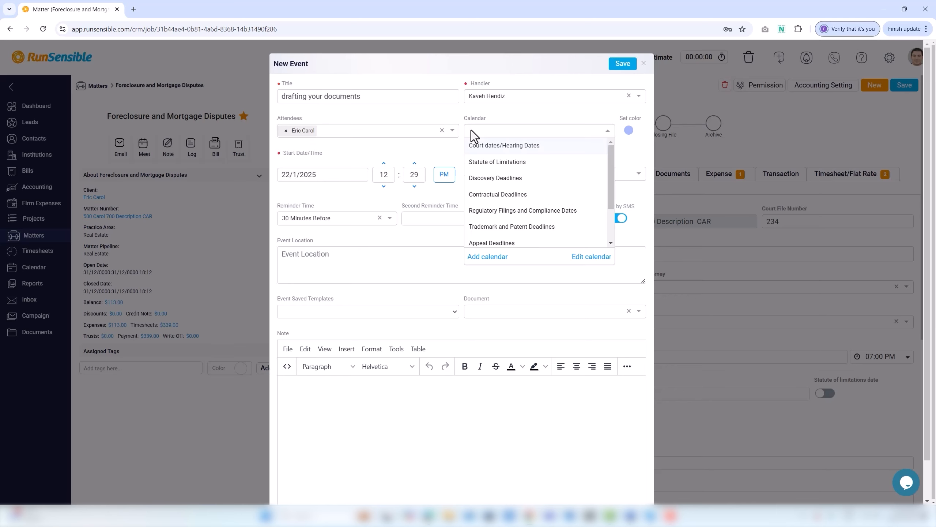
scroll(486, 190, "down", 2)
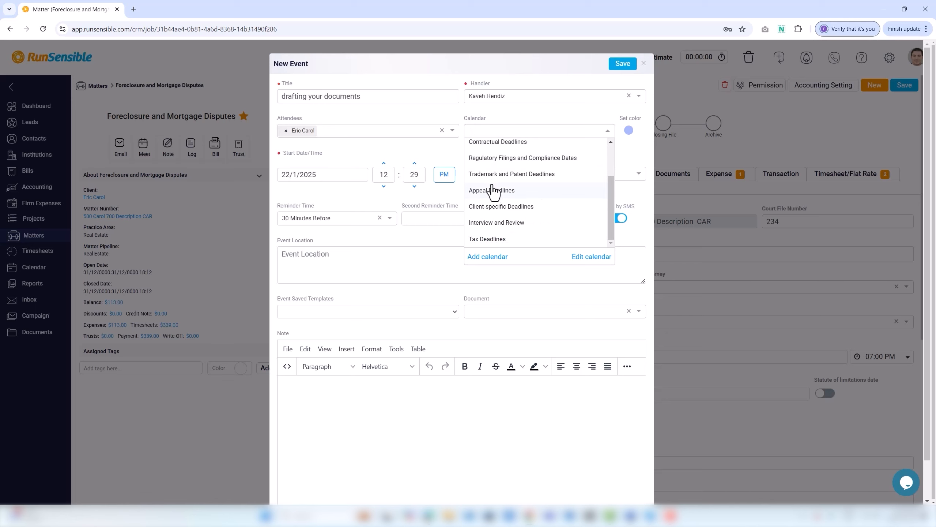
left_click(498, 223)
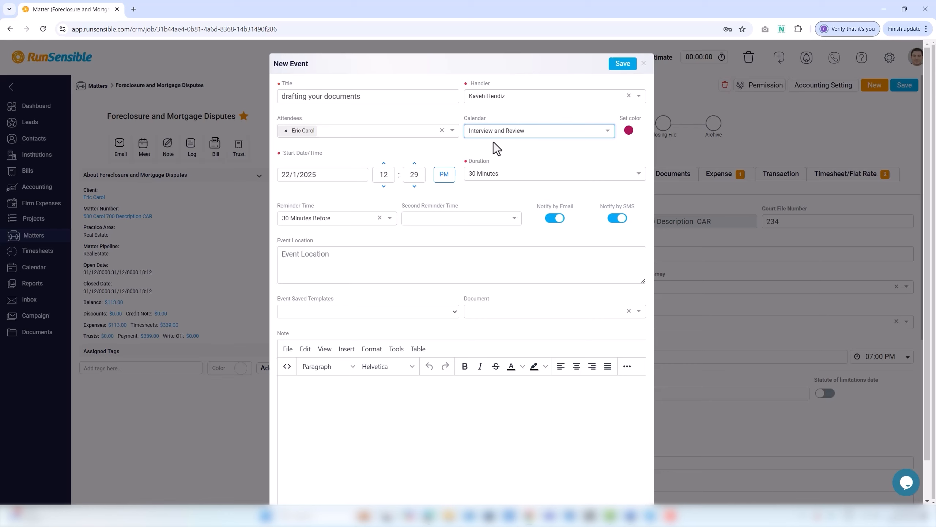
Step: Set the event start to 31/1/2025 at 12:45 with a 1 Hour duration
left_click(334, 177)
left_click(350, 298)
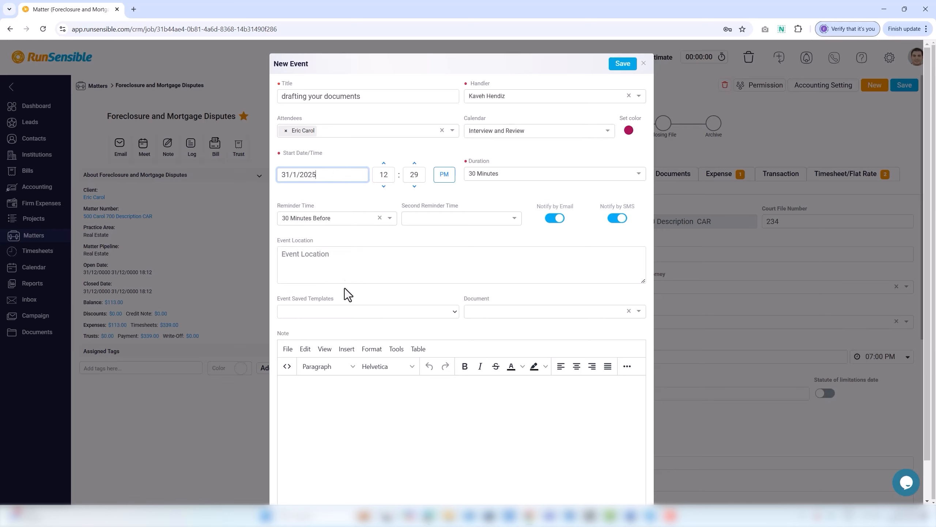
left_click(396, 177)
type("4")
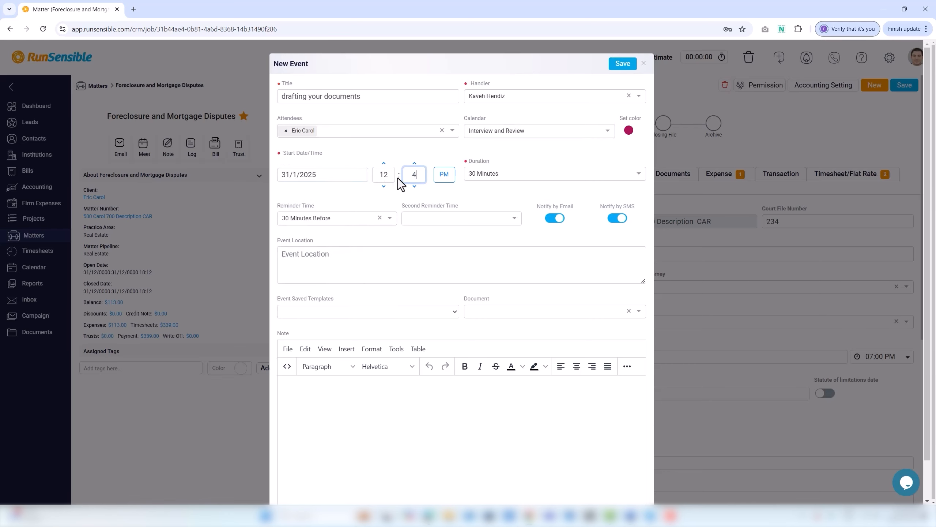
type("5")
left_click(515, 176)
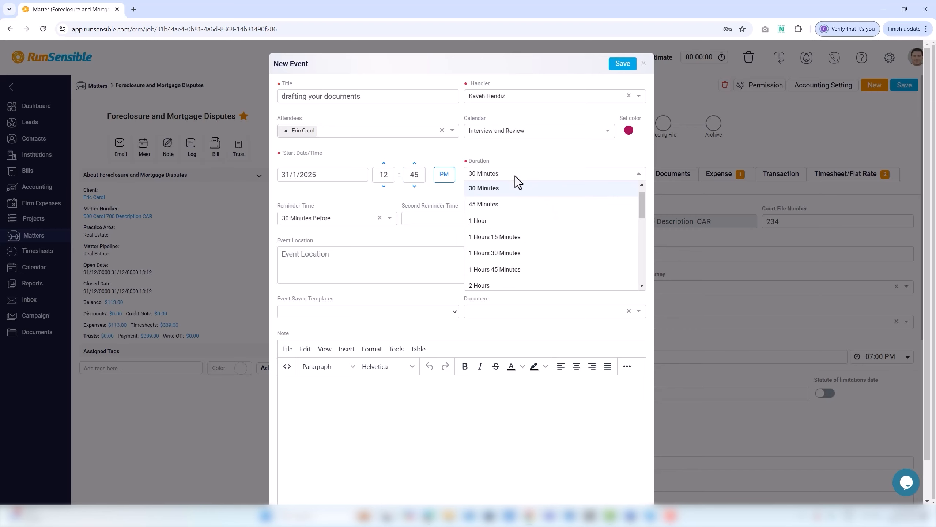
left_click(510, 225)
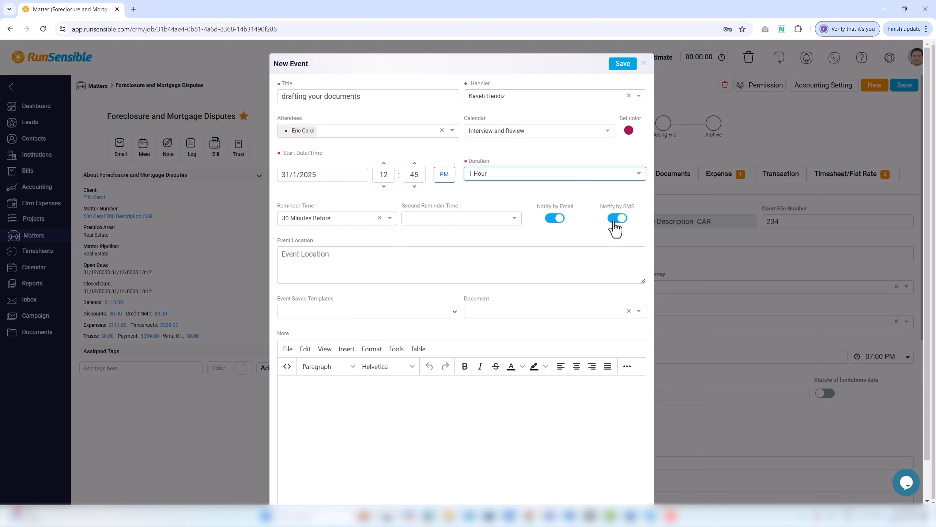
Step: Set reminders to 45 Minutes Before and 1 Hours 30 Minutes Before
left_click(353, 222)
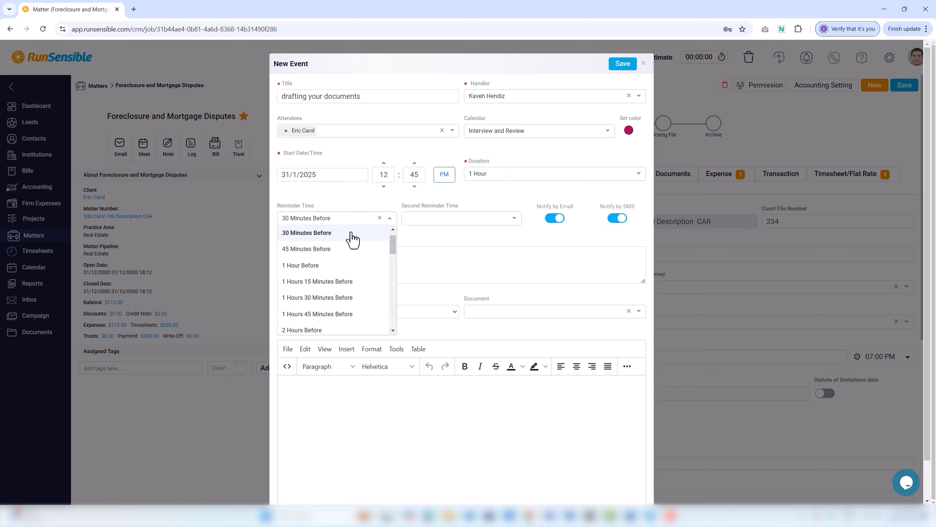
left_click(343, 253)
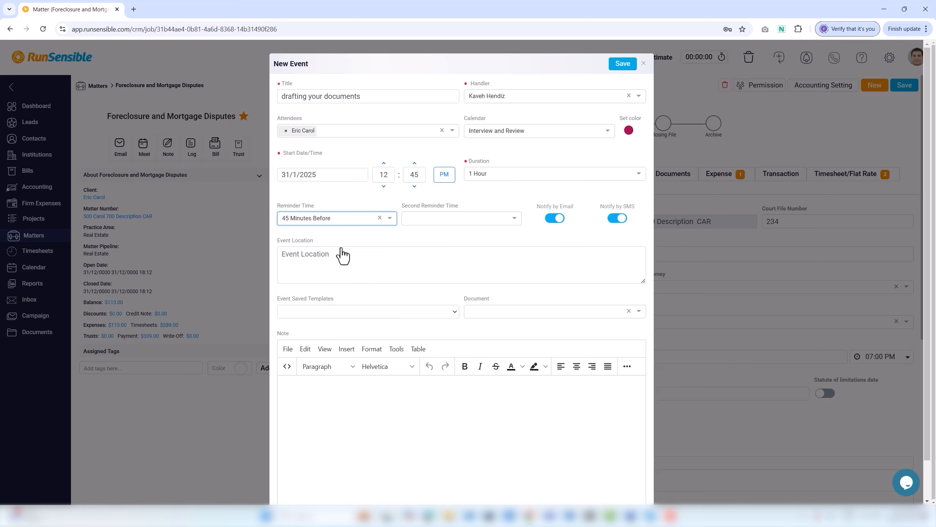
left_click(414, 219)
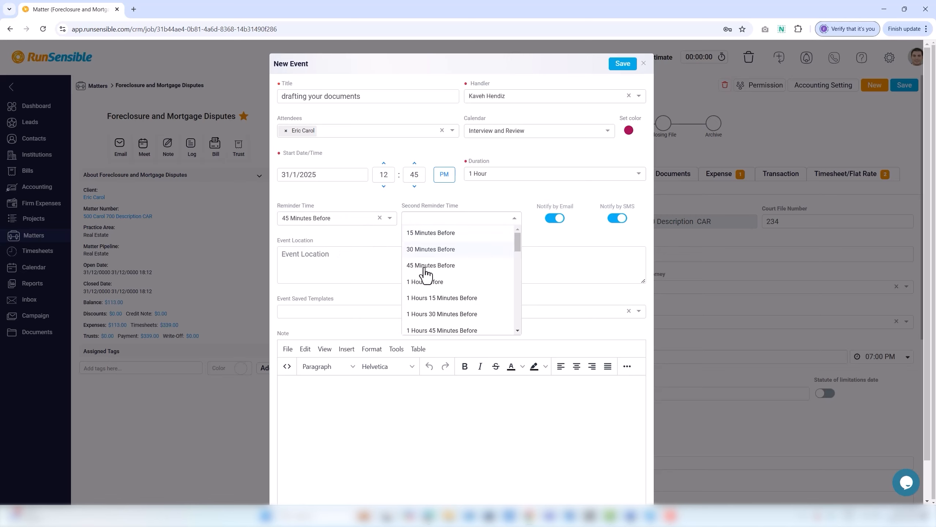
left_click(446, 324)
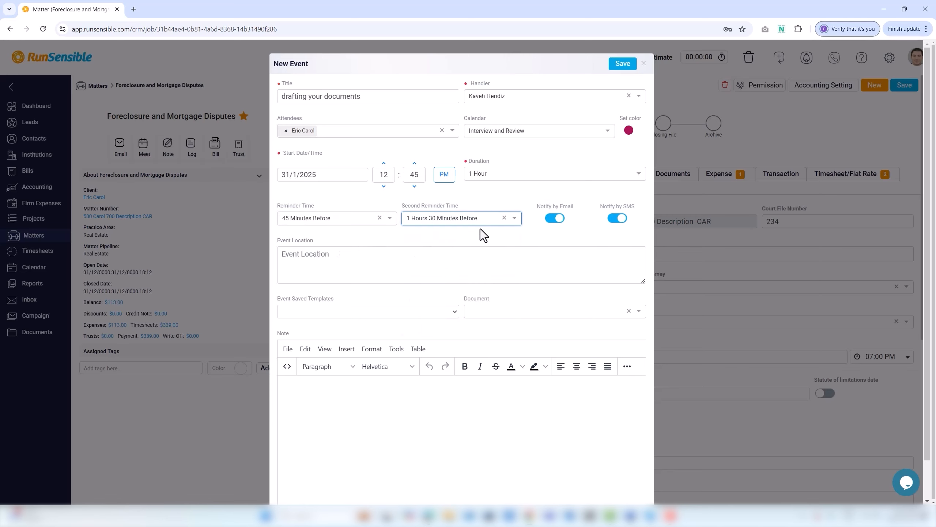
Step: Toggle email and SMS notifications off and back on, leaving both enabled
left_click(549, 220)
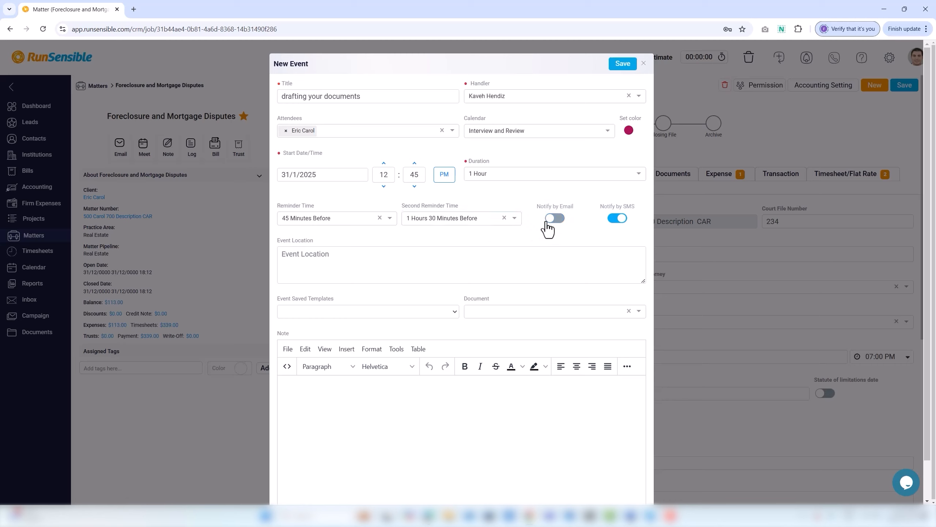
left_click(616, 219)
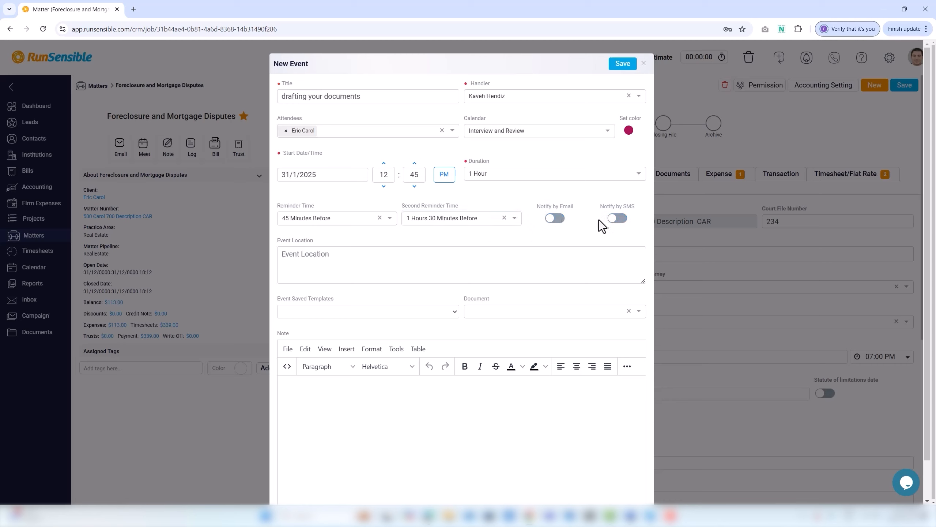
left_click(561, 220)
left_click(619, 219)
Step: Set the location to 'Toronto, Ontario' and the note to 'We will review your documents and make the first draft.'
left_click(305, 262)
type("Toronto, Ontario")
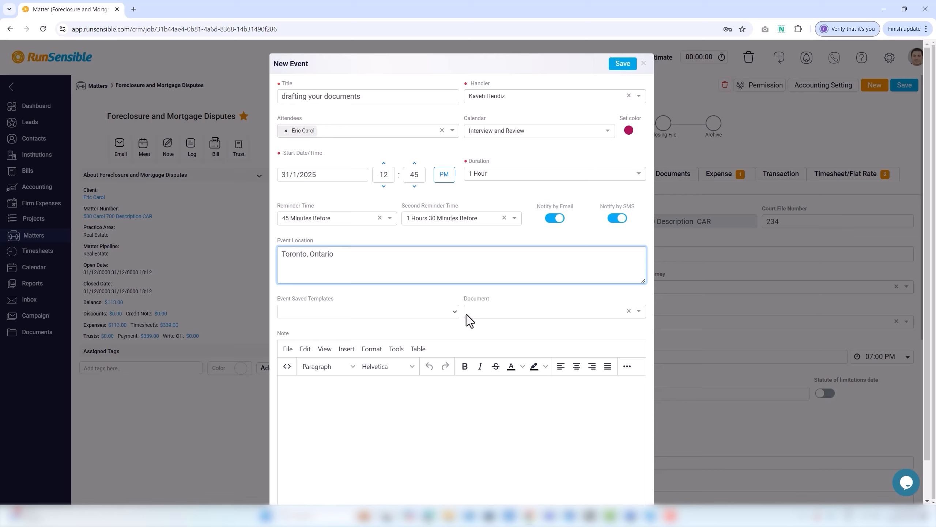
left_click(328, 408)
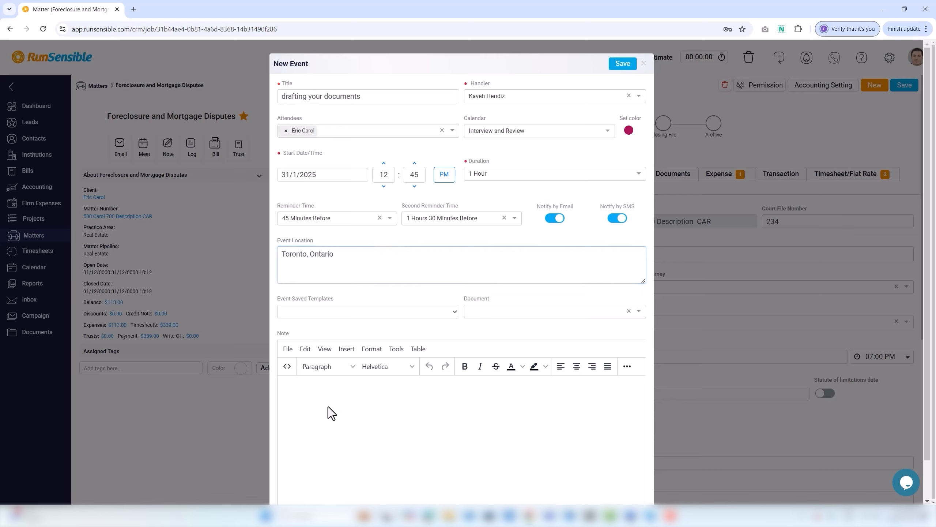
scroll(328, 408, "down", 1)
type("We will ")
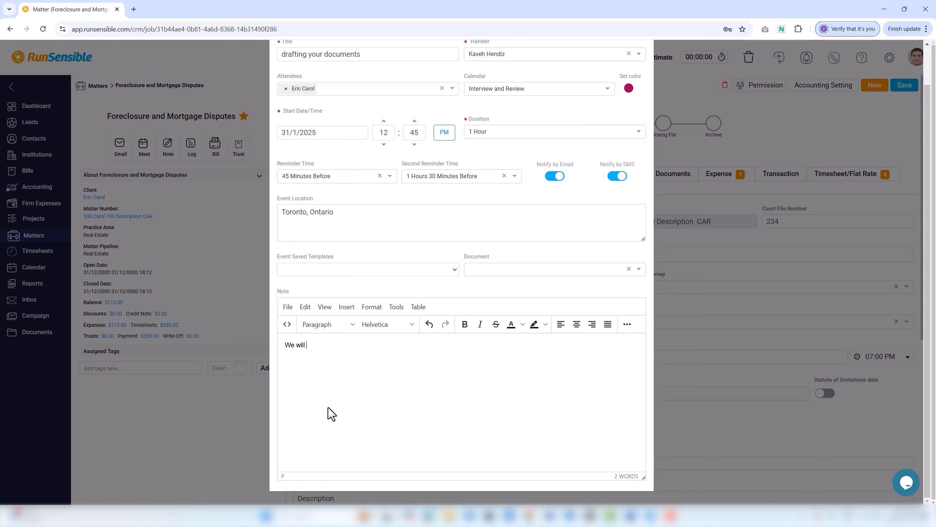
type("review your documents and make the first draft.")
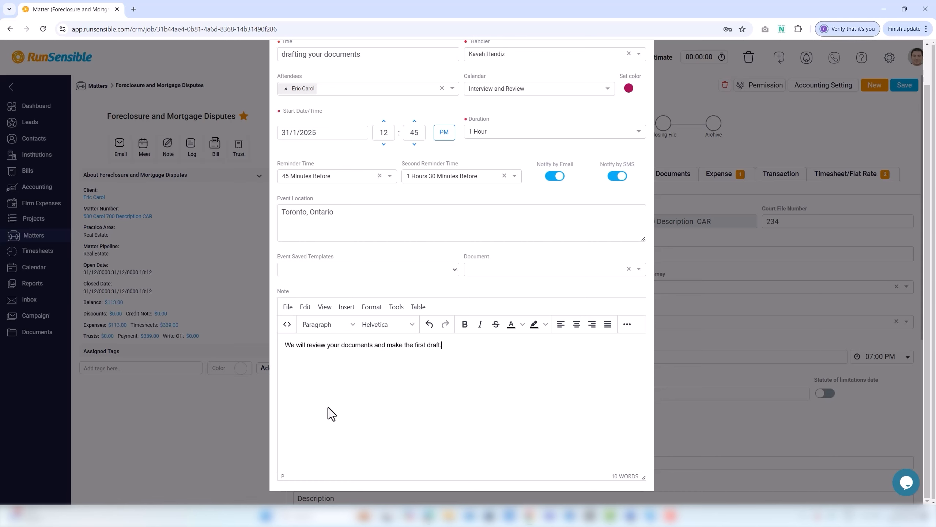
scroll(607, 116, "up", 2)
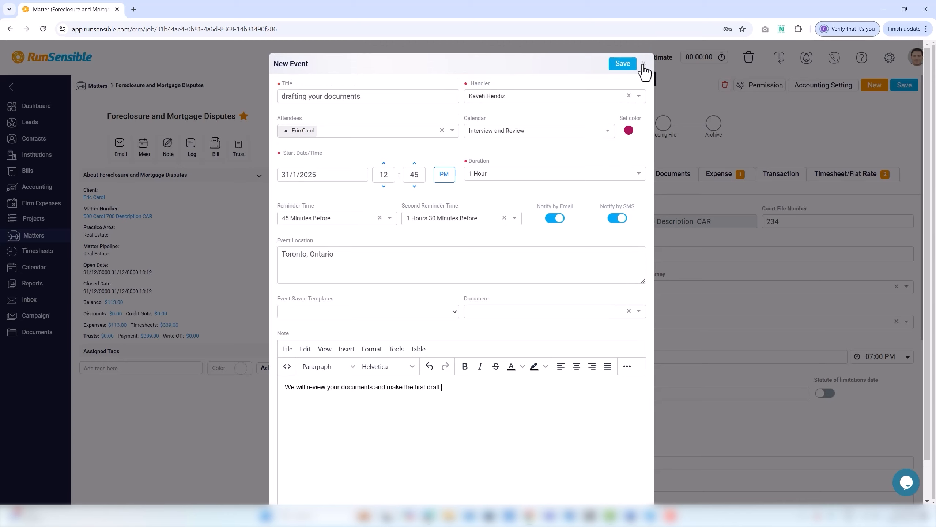
Step: Save the 'drafting your documents' event so it goes to the client, and begin a new matter note
left_click(625, 68)
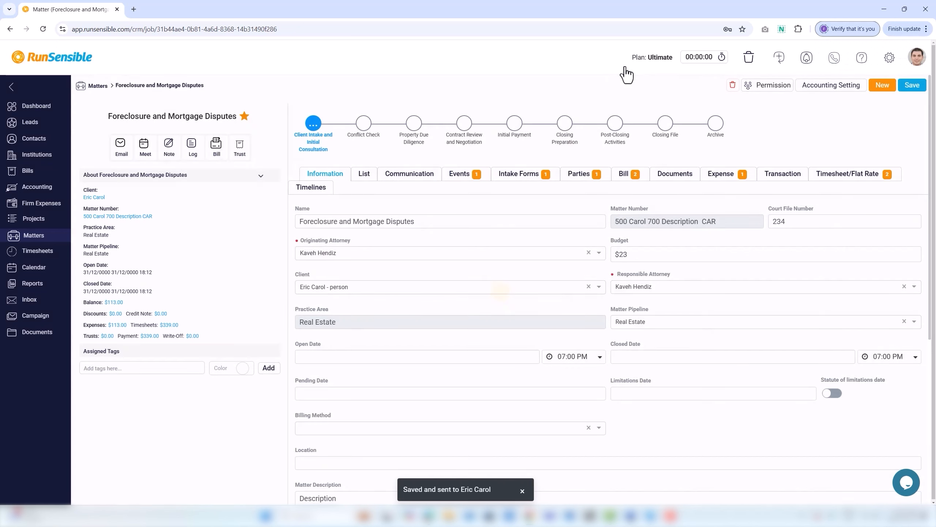
left_click(169, 147)
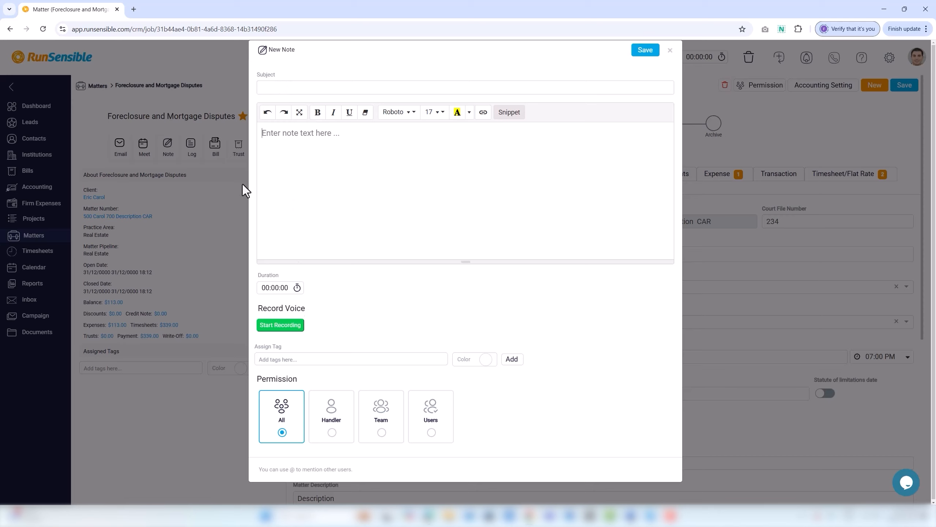
Step: Give the note subject 'follow-up the documents' and a two-line message asking her to bring all medical records
left_click(272, 88)
type("follow")
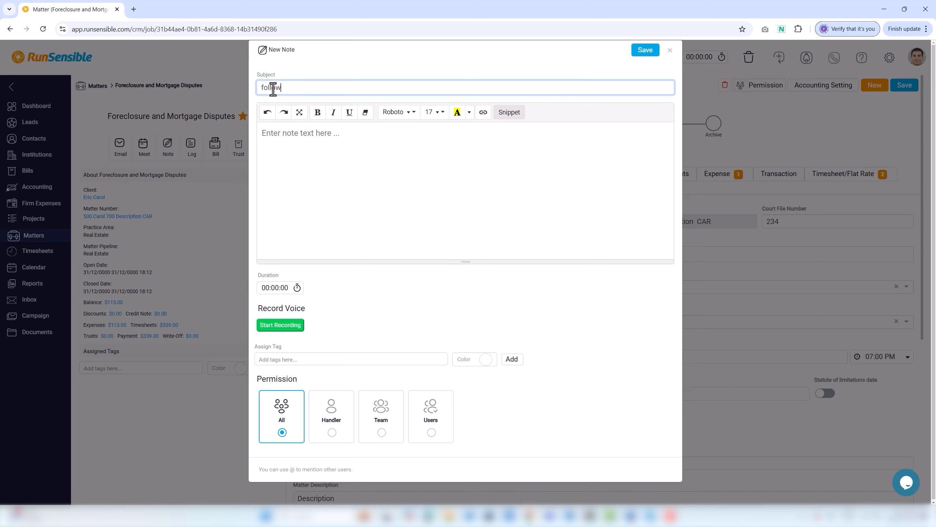
type("-up the documents")
left_click(273, 134)
type("You should call her befor")
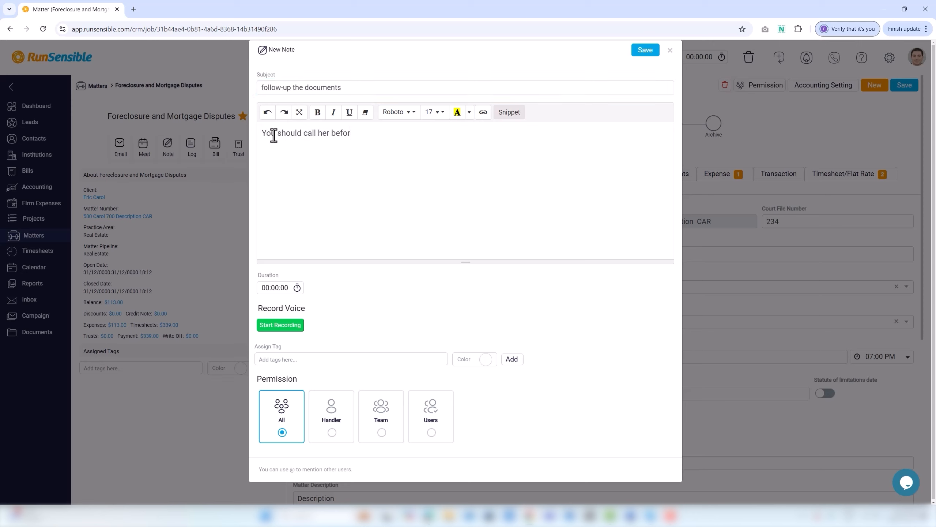
type("e the meeting and ask her to bring all")
key("Return")
type("medical records.")
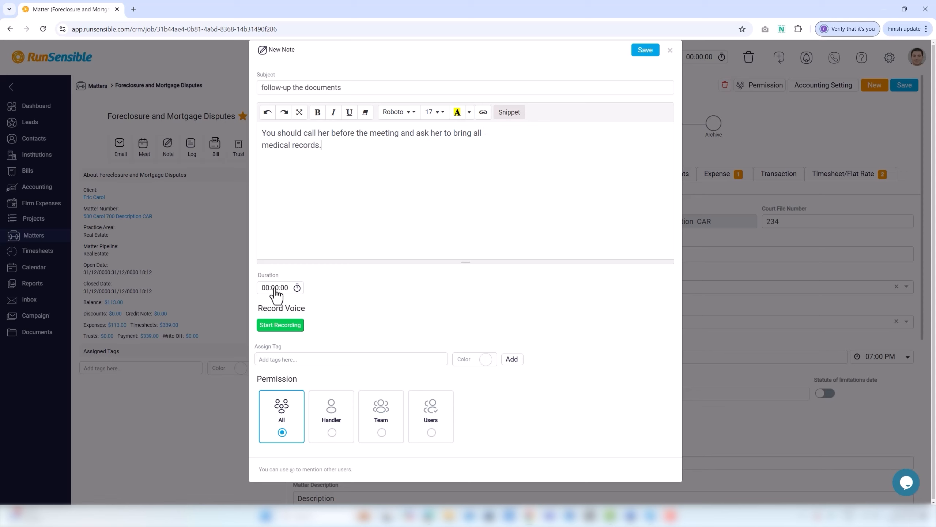
Step: Record a 7-second voice memo on the note and start its duration timer
left_click(277, 326)
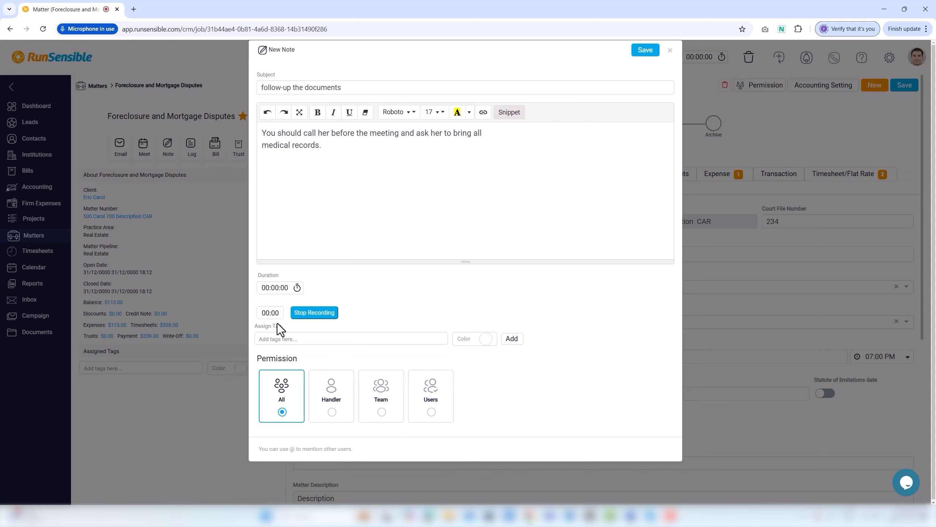
left_click(303, 316)
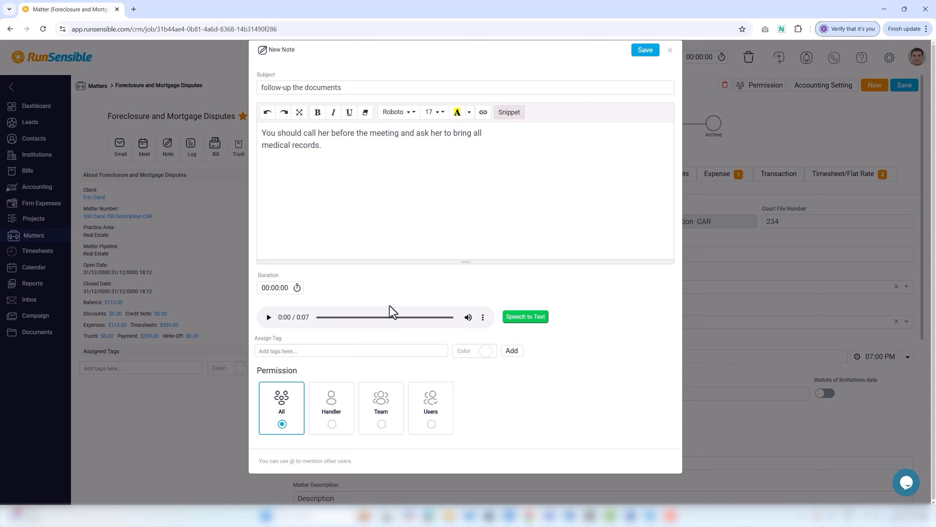
left_click(275, 290)
Step: Assign the note a tag named 'first follow-up' in a maroon colour
left_click(280, 351)
type("fi")
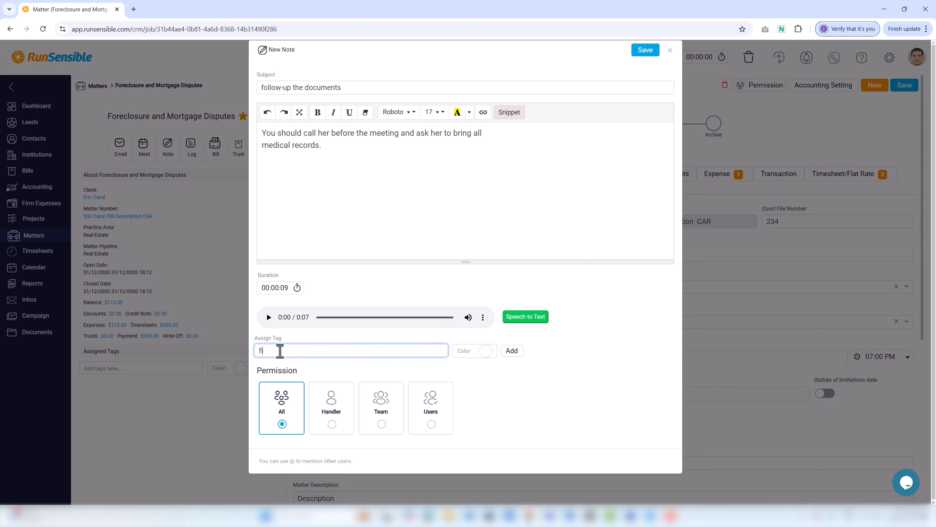
type("rst follow-up")
left_click(485, 350)
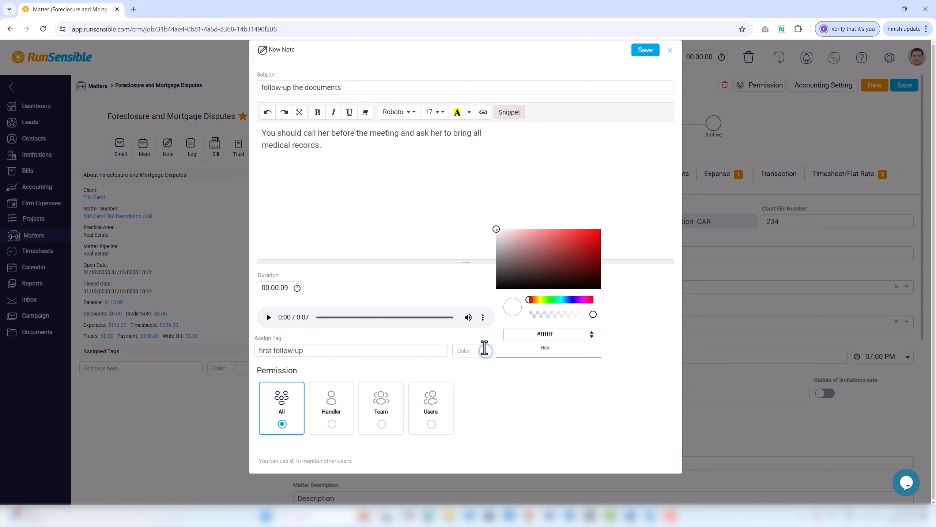
left_click(552, 257)
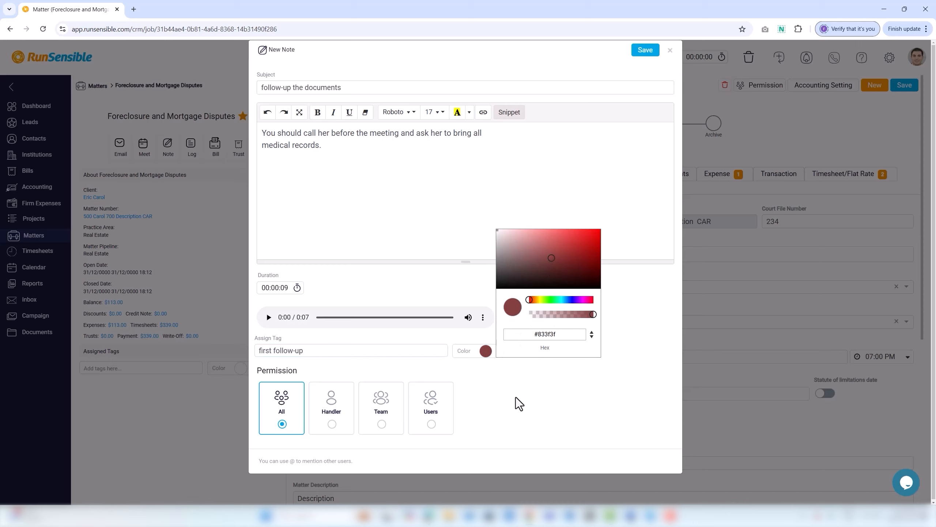
left_click(513, 390)
left_click(516, 353)
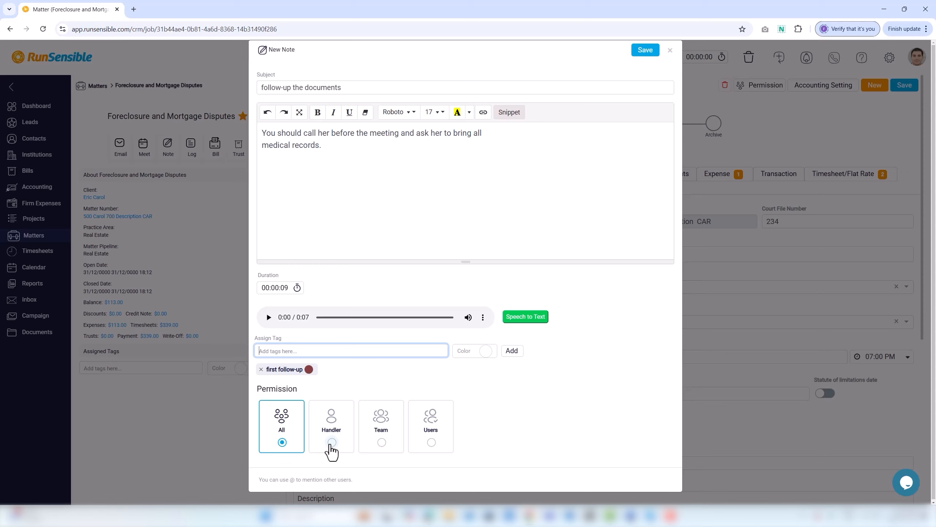
Step: Set the note's permission to Users, grant the single listed user access, and save the note
left_click(331, 443)
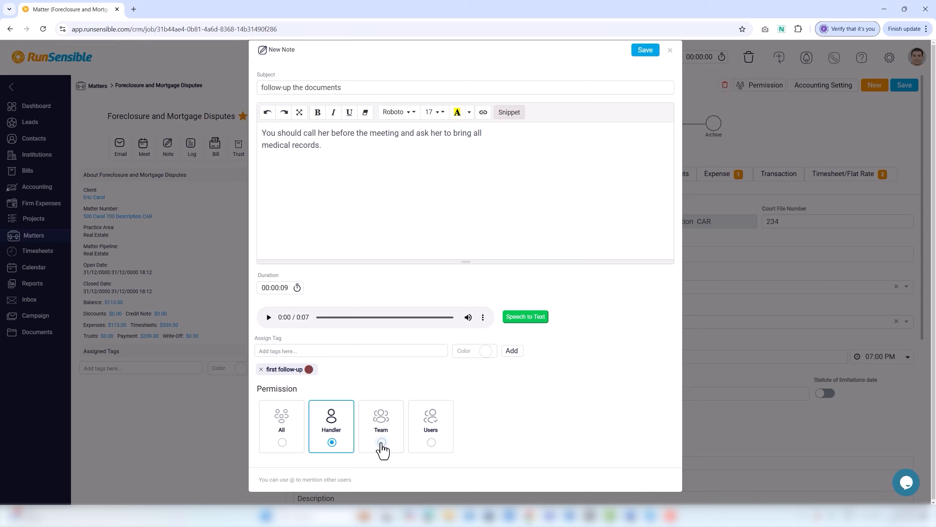
left_click(381, 442)
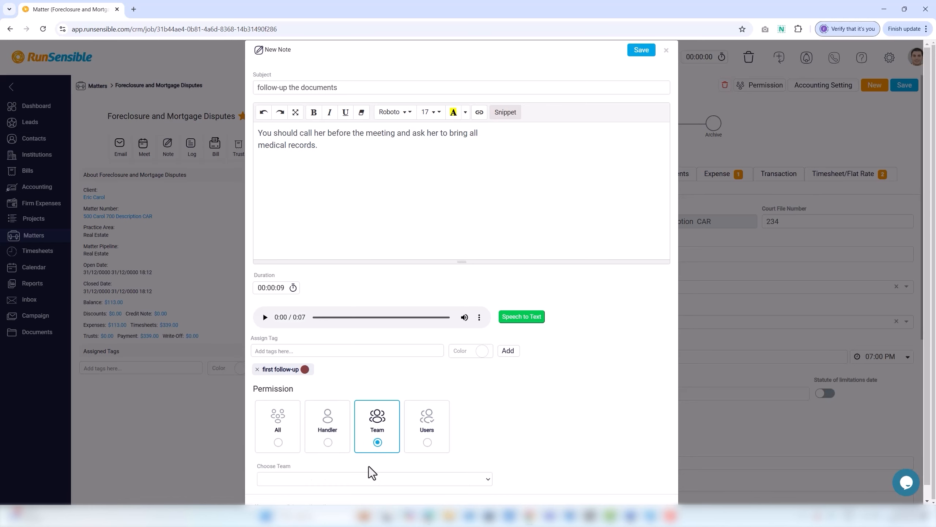
left_click(358, 482)
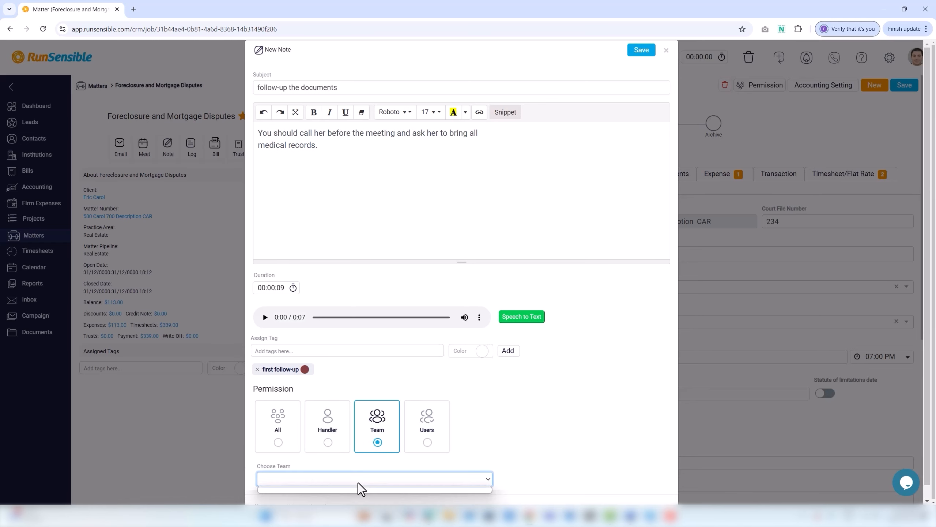
left_click(358, 481)
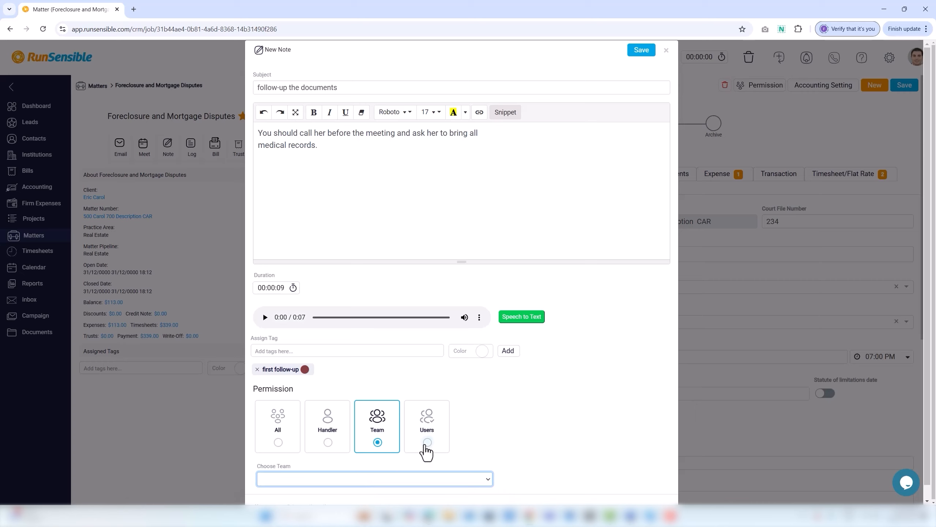
left_click(426, 444)
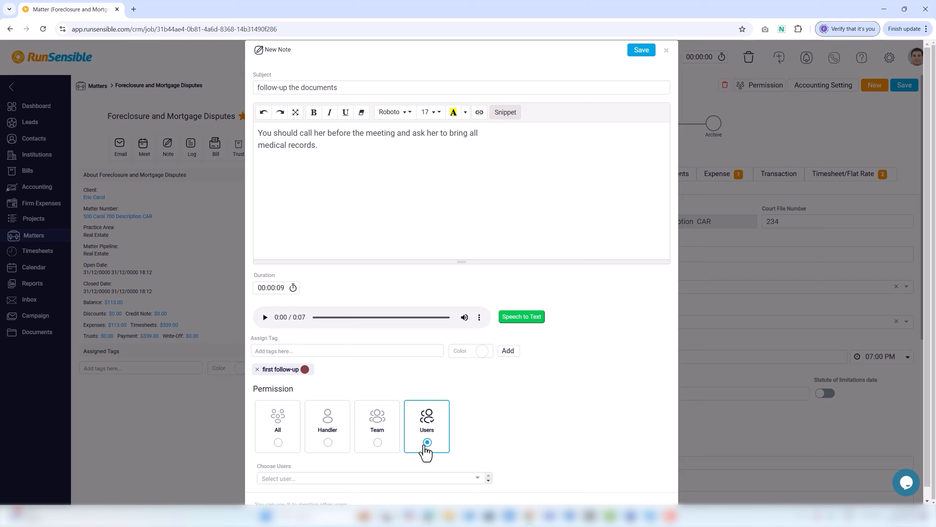
left_click(398, 479)
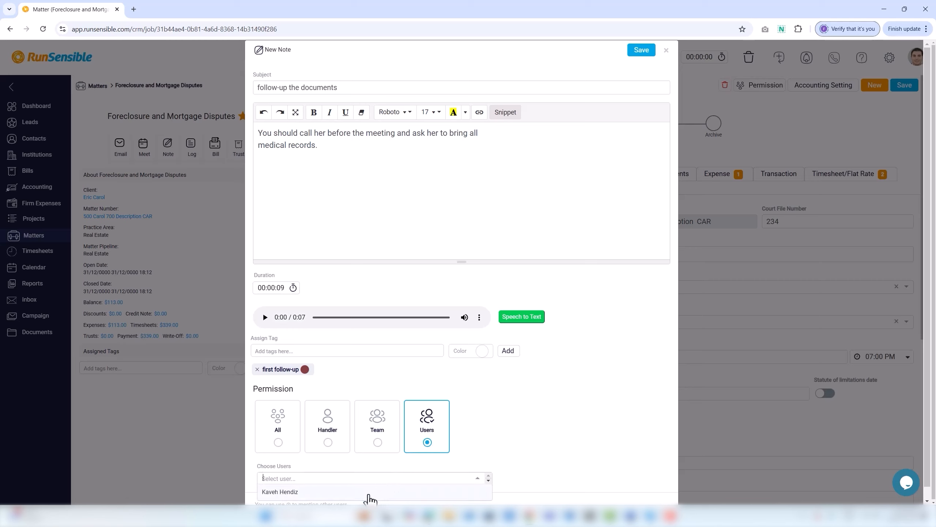
left_click(369, 492)
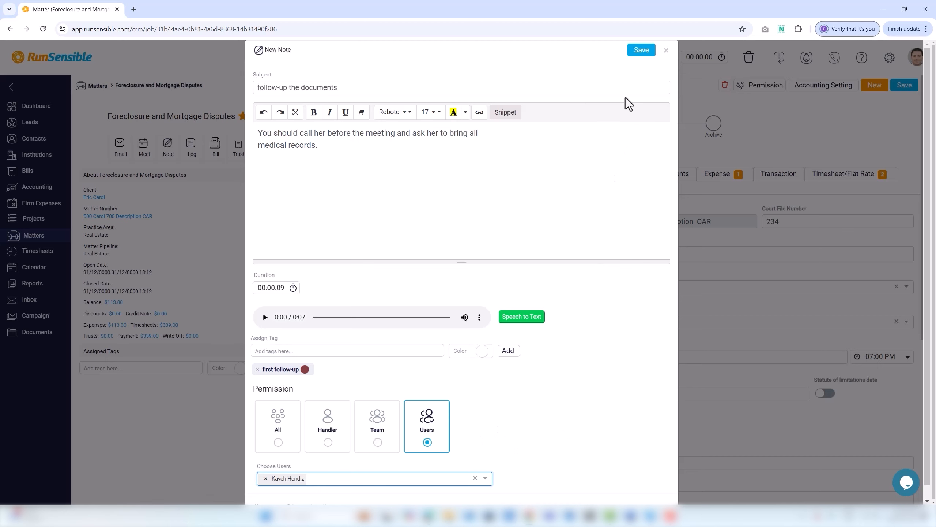
left_click(641, 51)
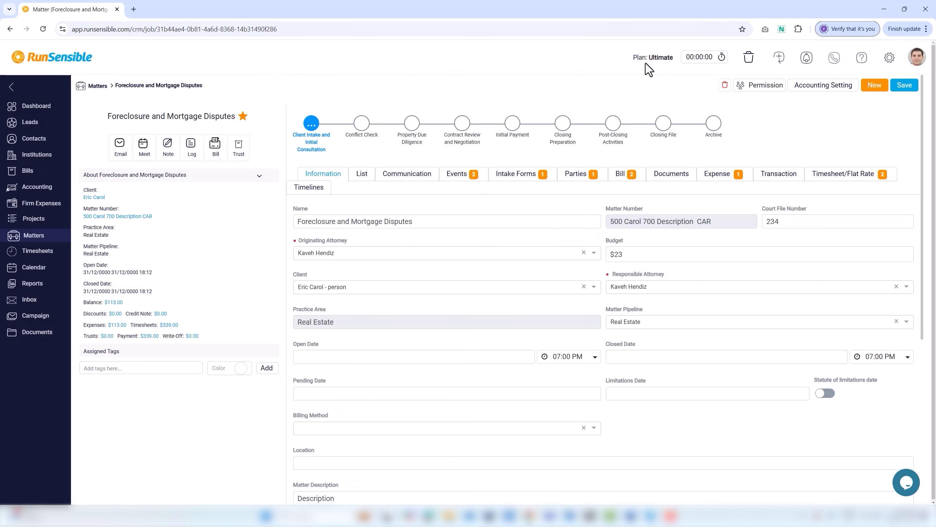
Step: Start a To-do log entry dated 23/1/2025 at 12:00 AM
left_click(195, 155)
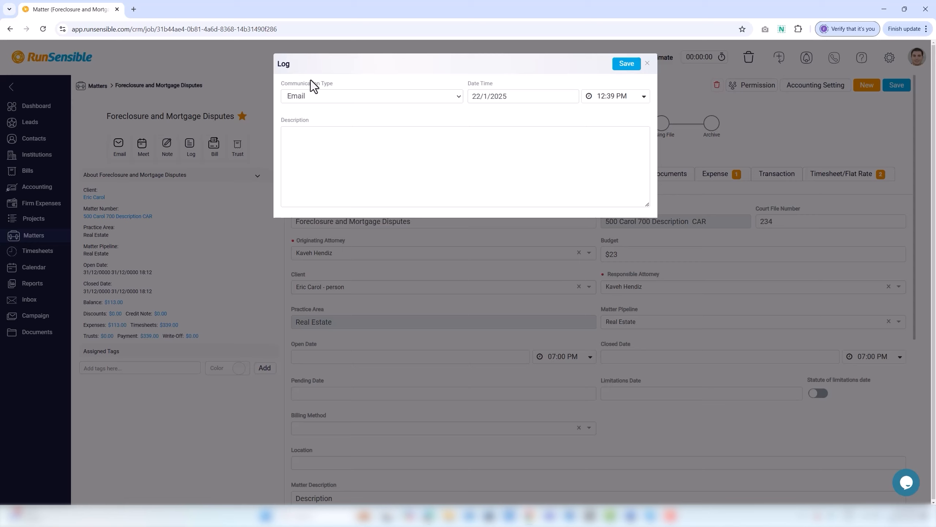
left_click(313, 99)
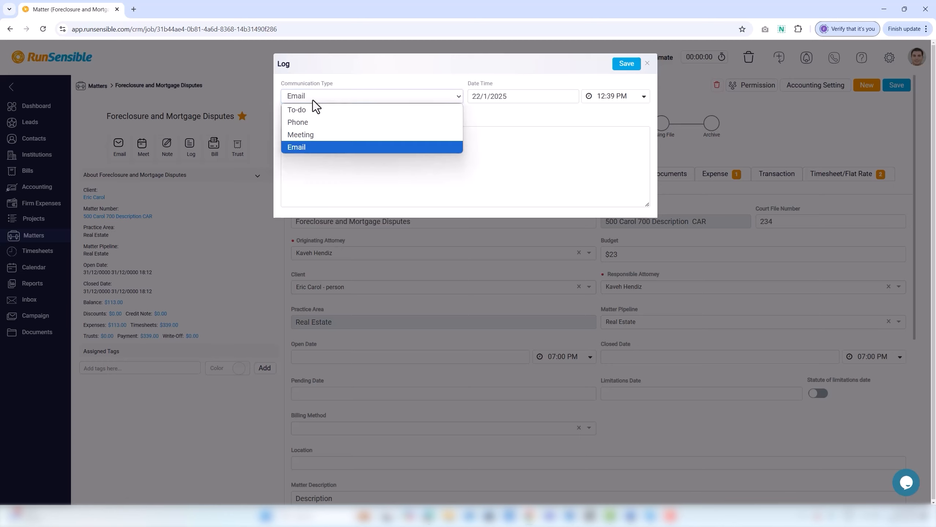
left_click(311, 108)
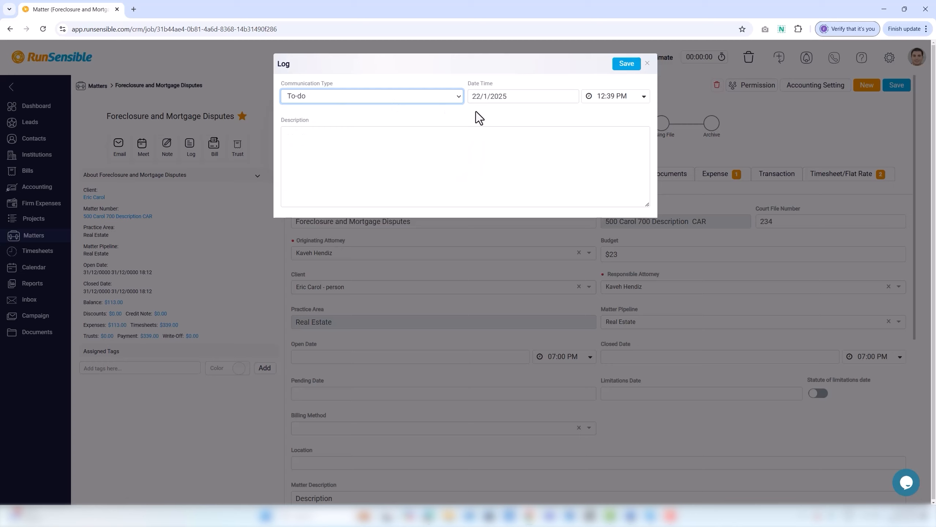
left_click(477, 97)
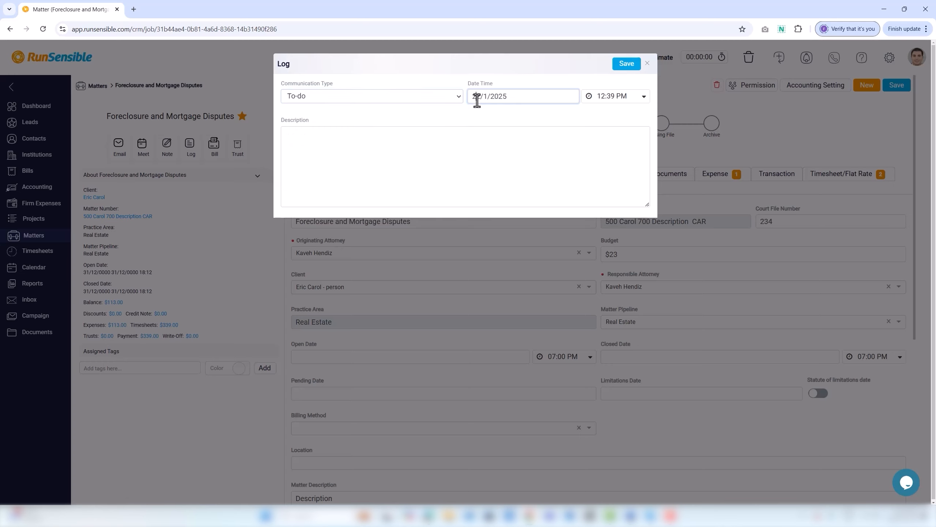
left_click(527, 195)
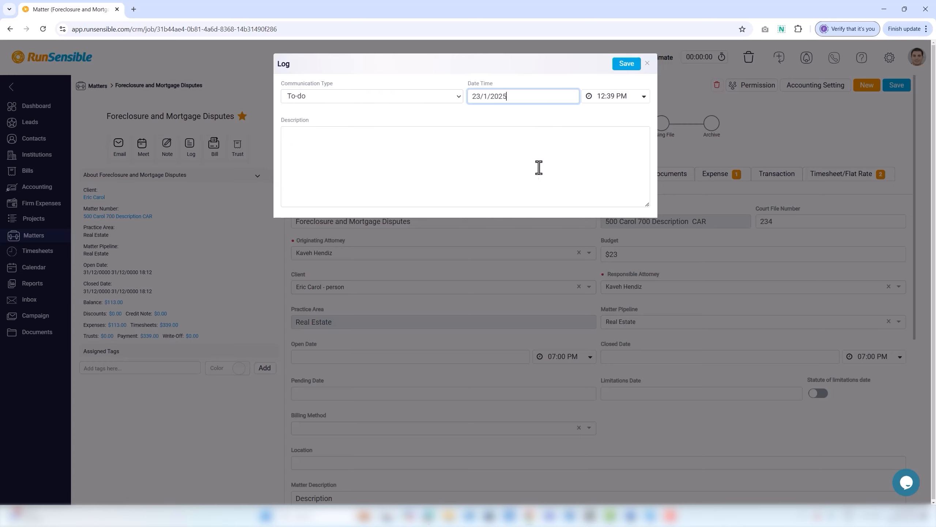
left_click(600, 99)
left_click(603, 139)
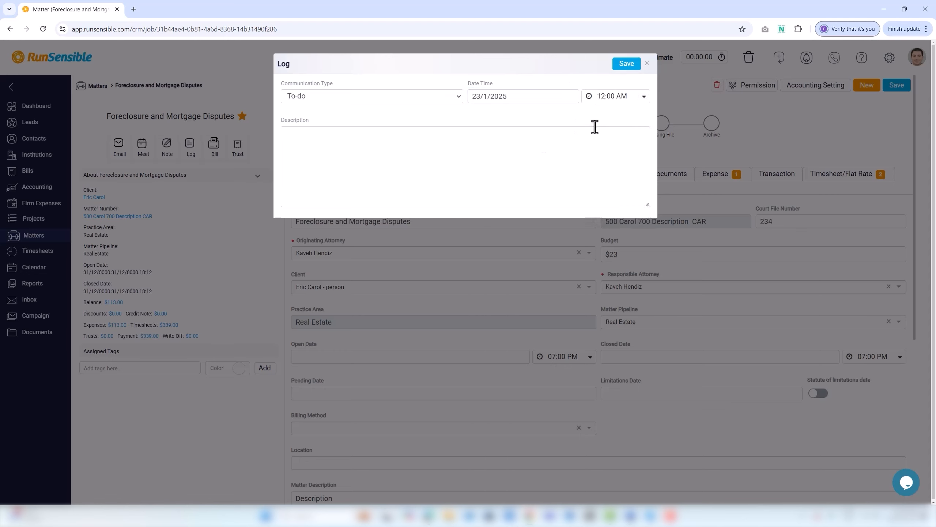
Step: Describe being at the court and unable to ask for all details, and save the log
left_click(447, 151)
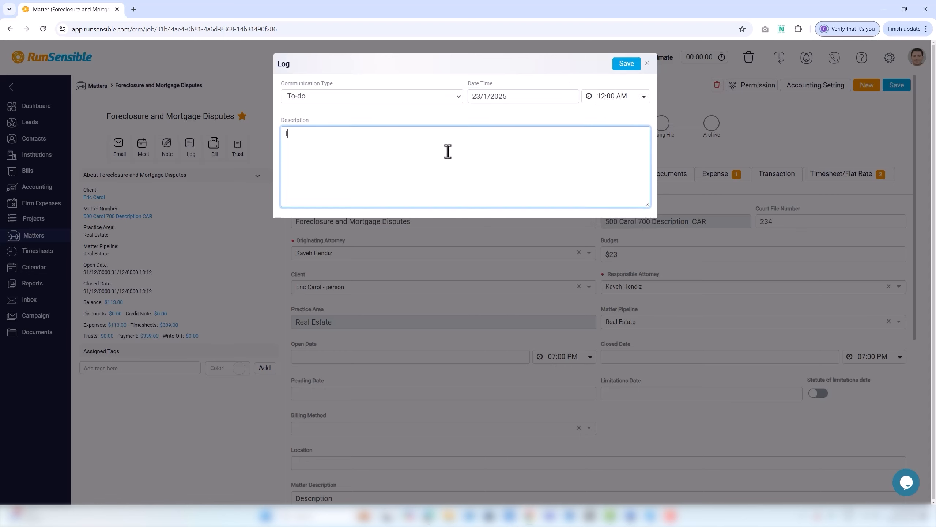
type("I was at the court and was unable to ask for all details.")
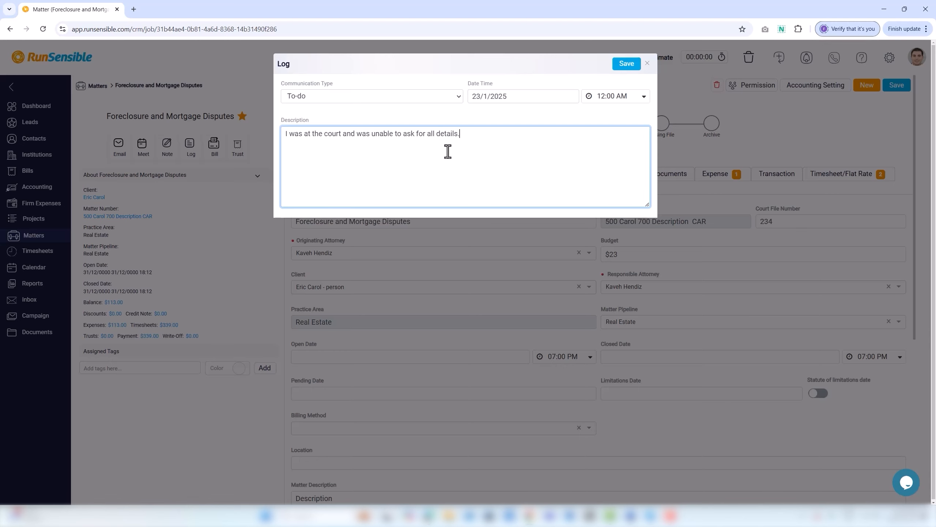
left_click(627, 64)
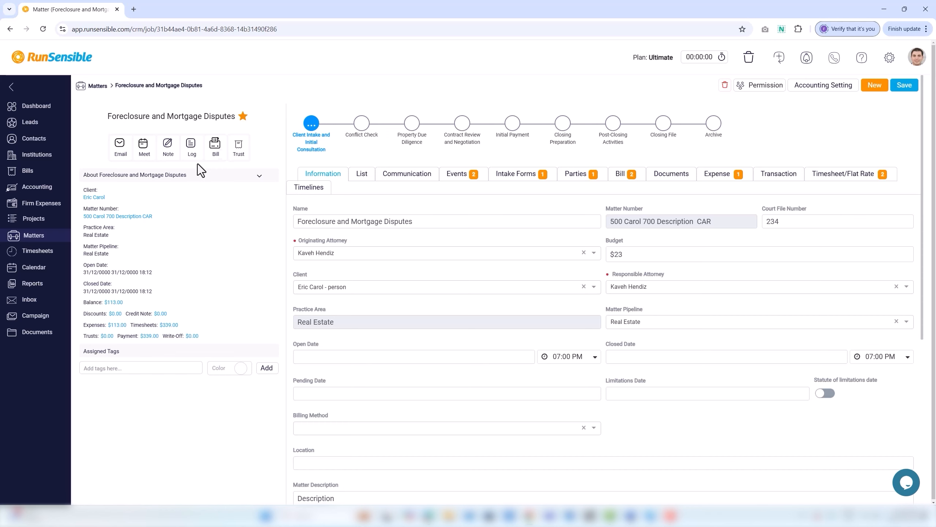
Step: Open a new bill and switch off 'Continue auto-generating bill numbers' in its settings
left_click(216, 148)
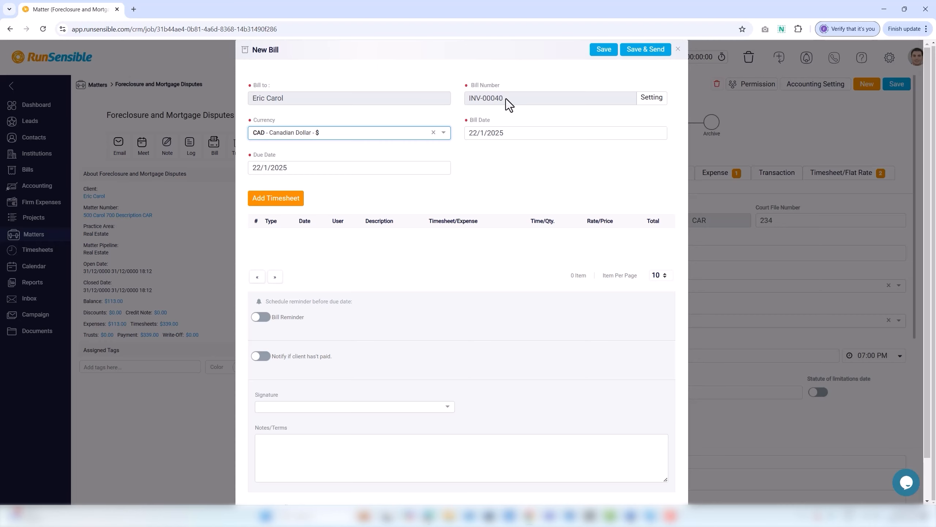
left_click(651, 98)
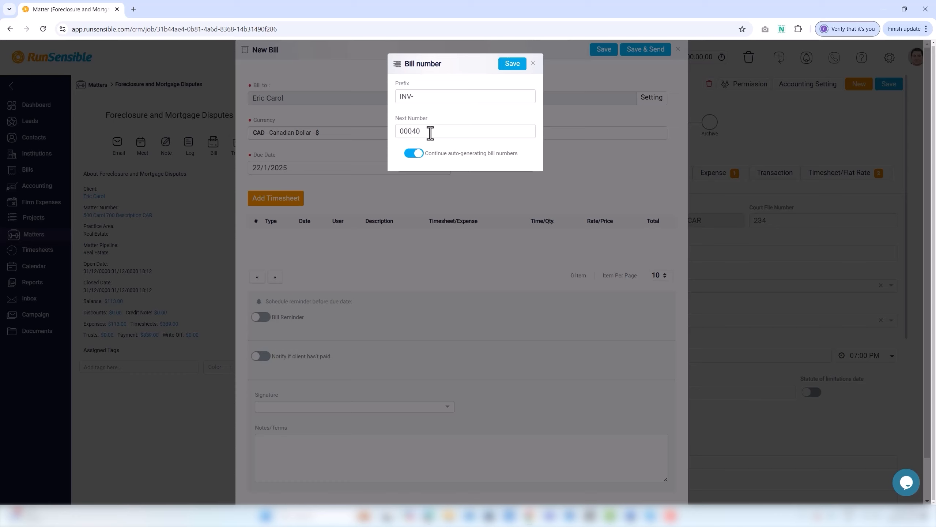
left_click(414, 153)
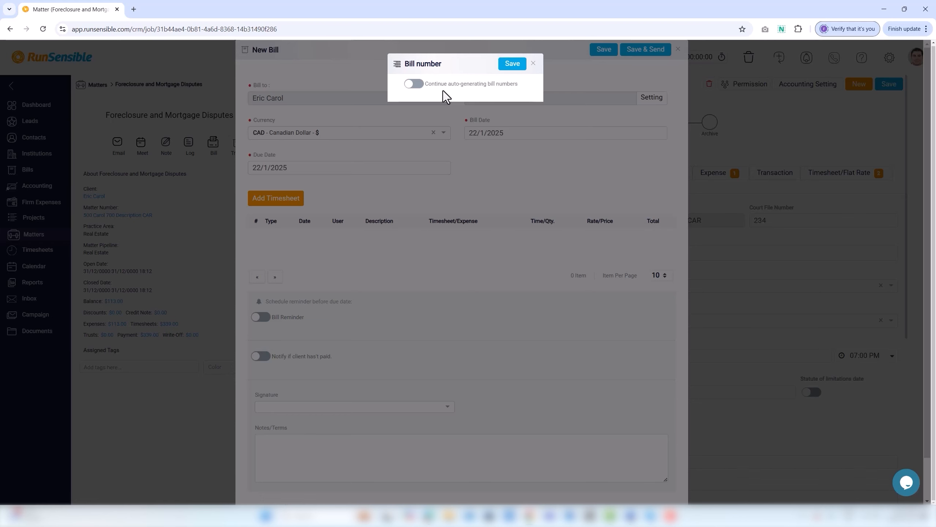
left_click(511, 66)
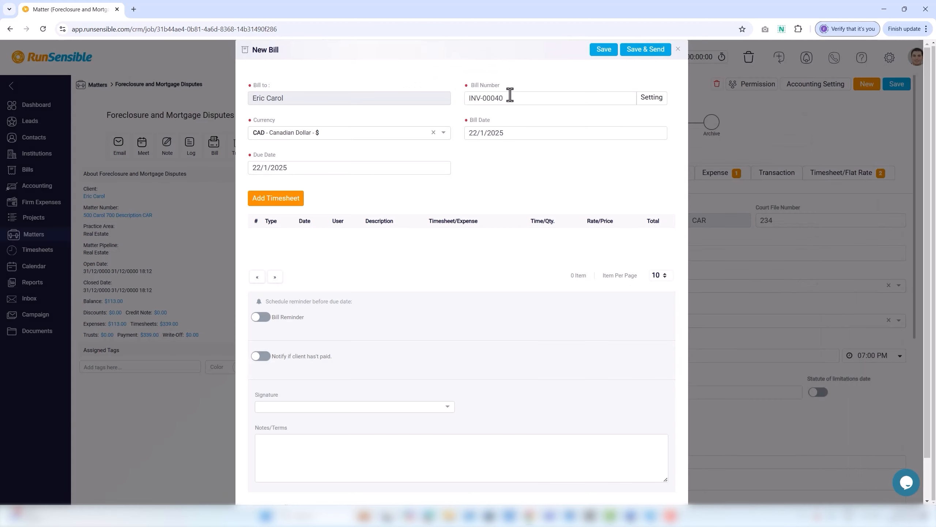
Step: Set the bill currency to Canadian Dollar, bill date 25/1/2025 and due date 31/1/2025
left_click(508, 99)
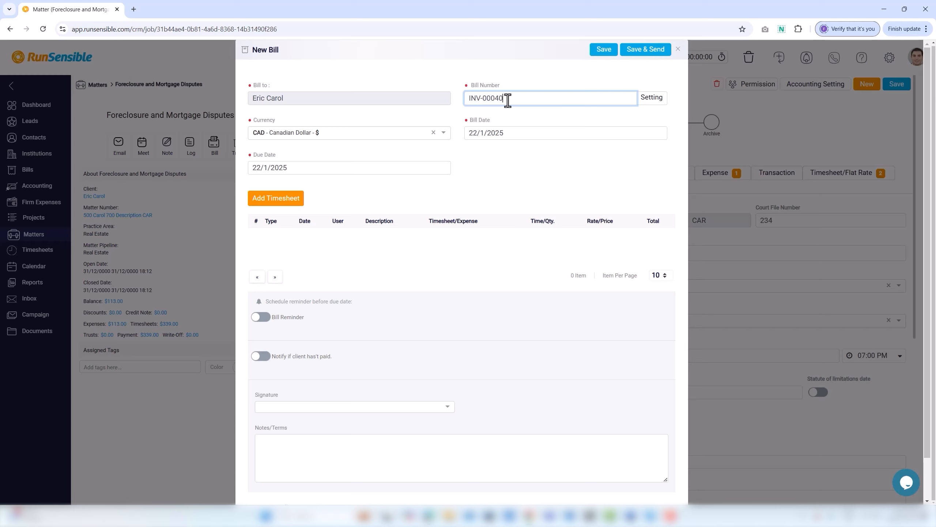
left_click(373, 136)
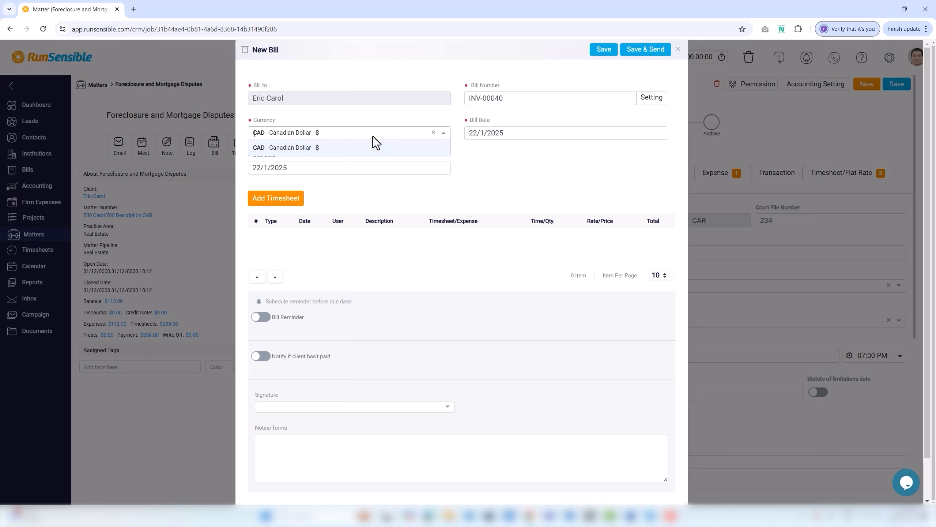
left_click(353, 149)
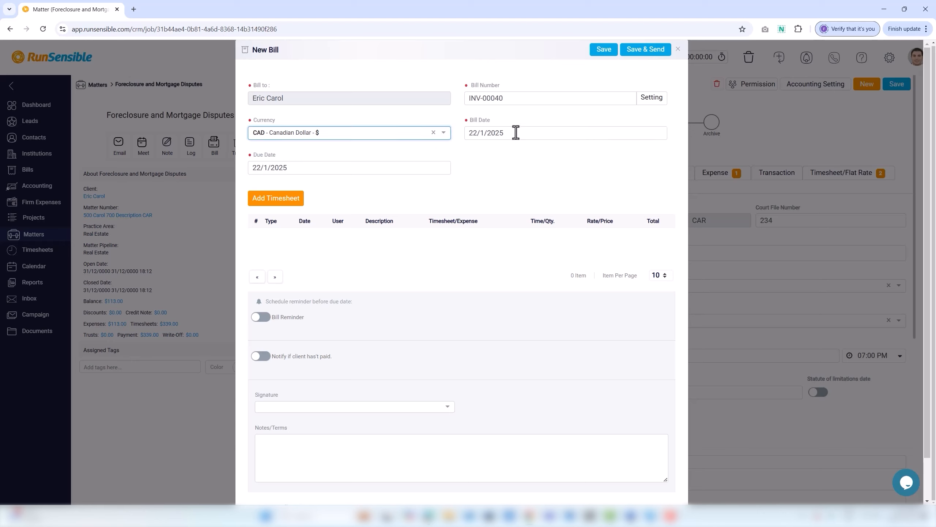
left_click(516, 132)
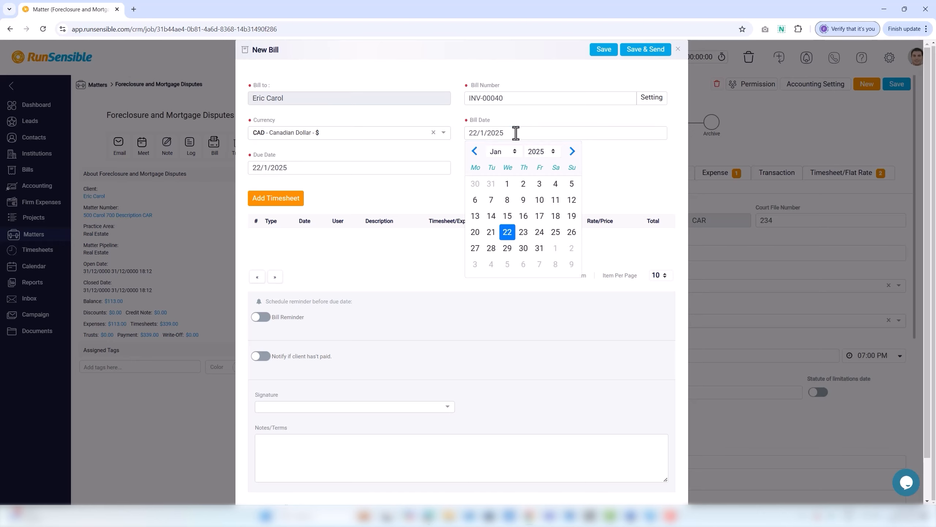
left_click(555, 232)
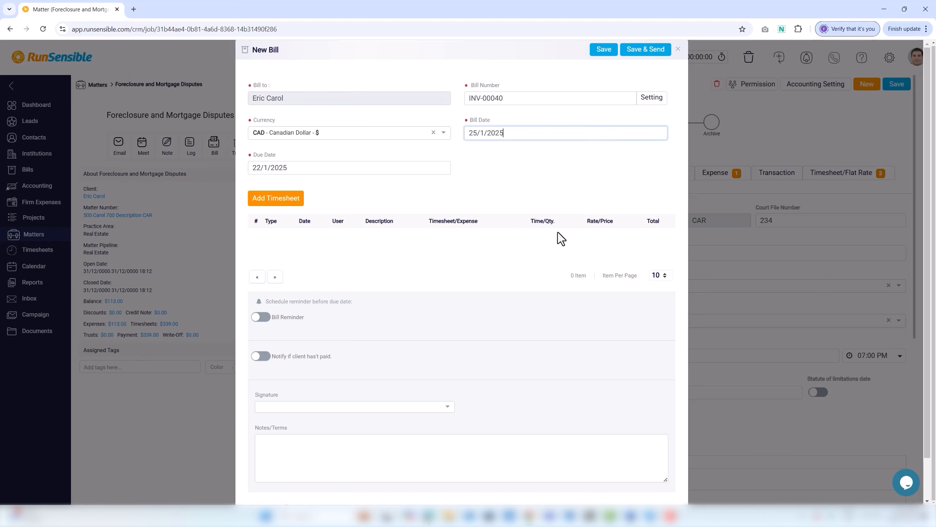
left_click(303, 168)
left_click(324, 284)
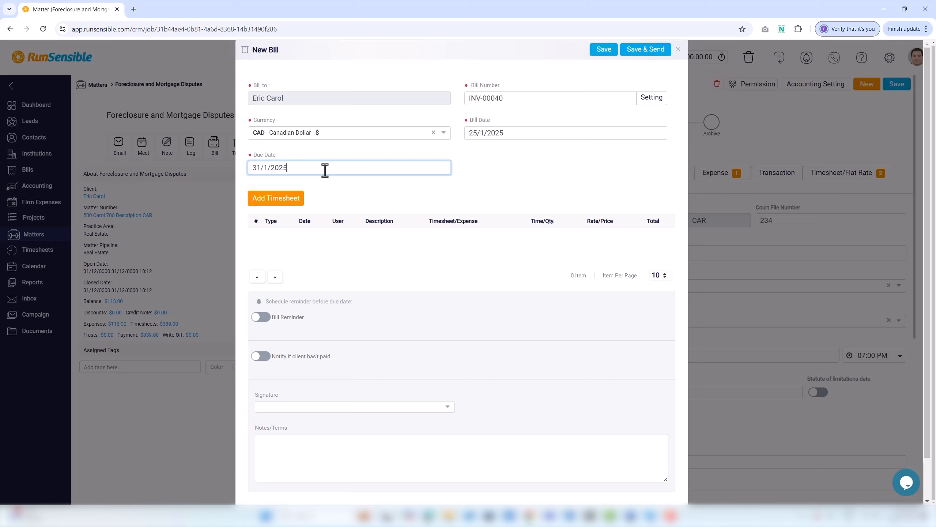
Step: Add a non-billable timesheet of 8 hours at 200 $/hr, totalling $1,600.00
left_click(288, 209)
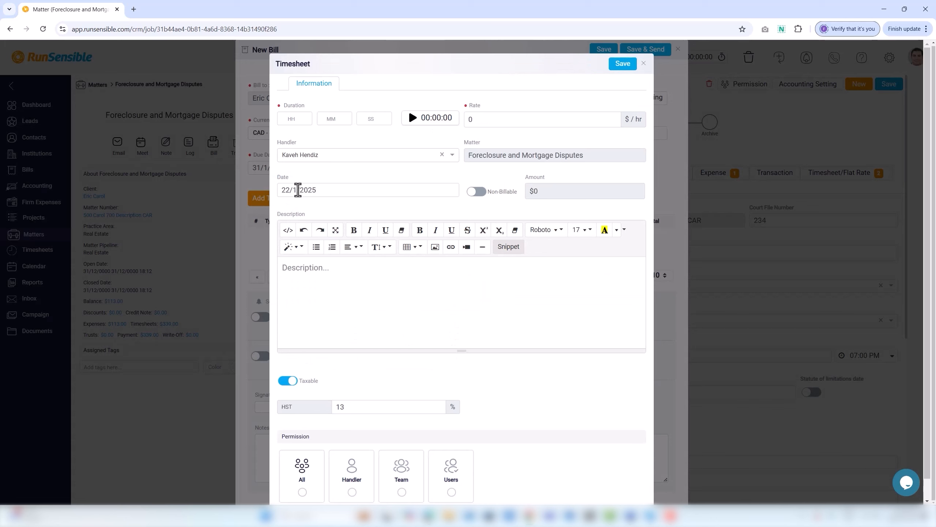
left_click(289, 119)
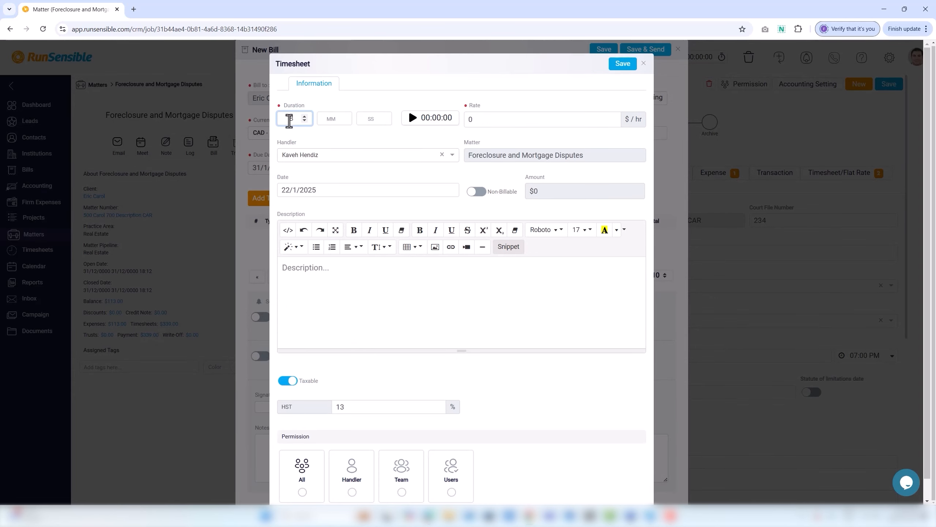
type("8")
left_click(469, 119)
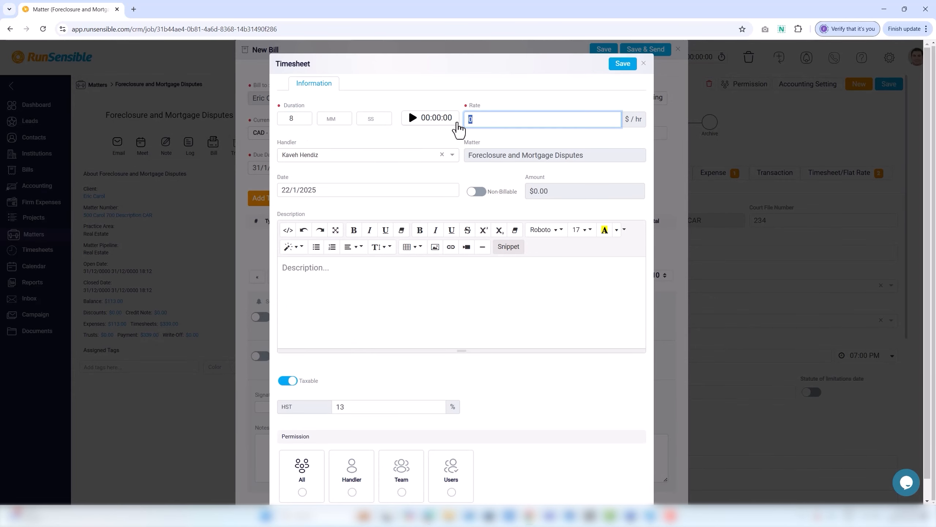
type("200")
left_click(477, 191)
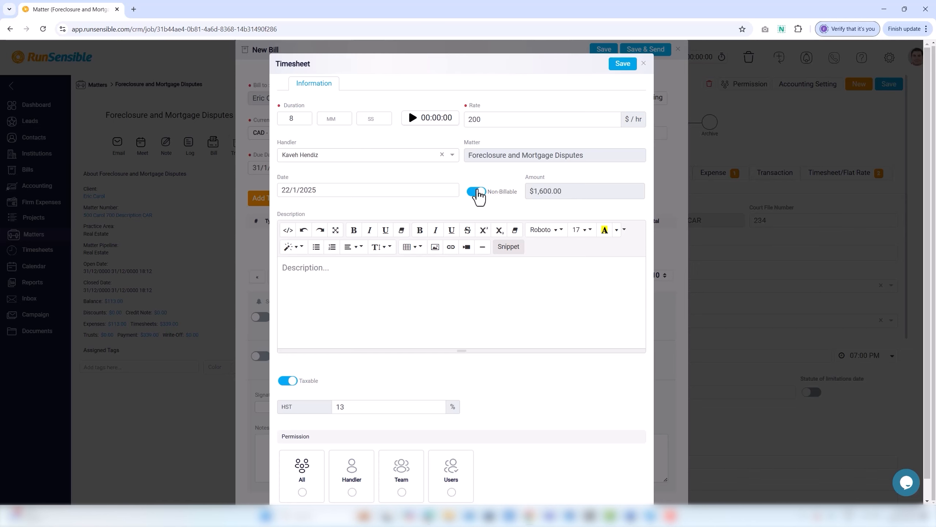
left_click(620, 67)
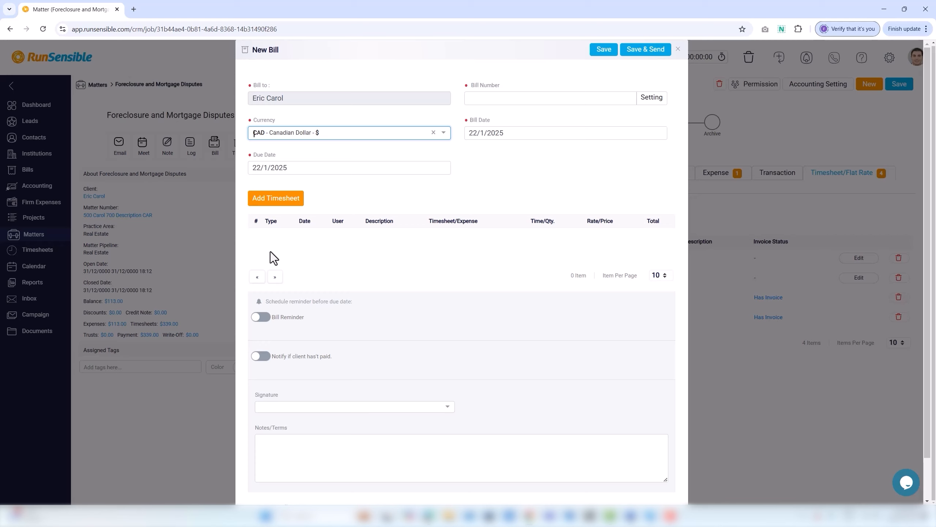
Step: Enable bill reminders 1 week, 3 days and 1 day before due, plus custom 2 and 3 days
left_click(269, 317)
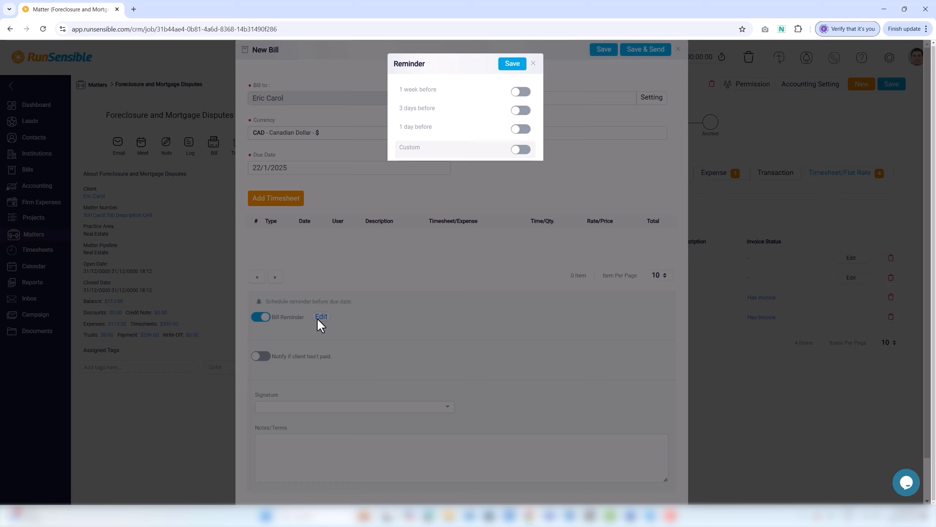
left_click(521, 92)
left_click(521, 111)
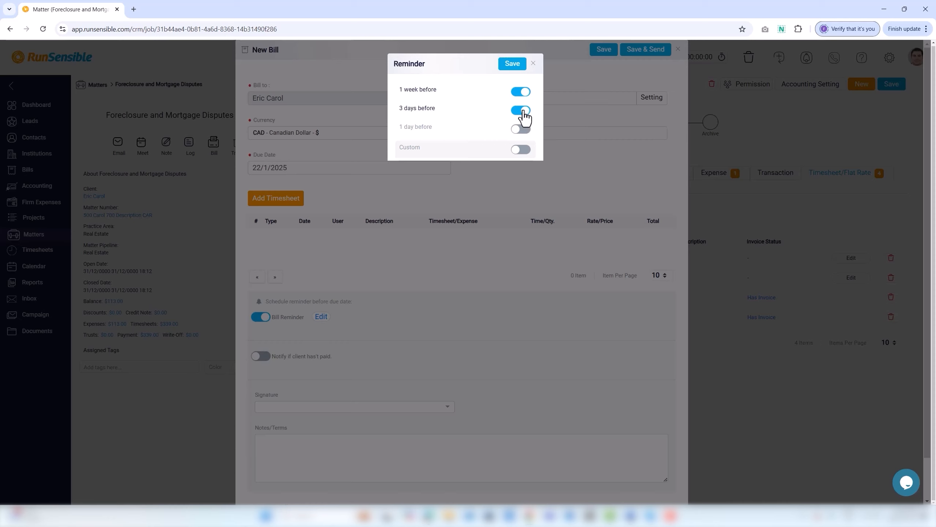
left_click(524, 130)
left_click(525, 151)
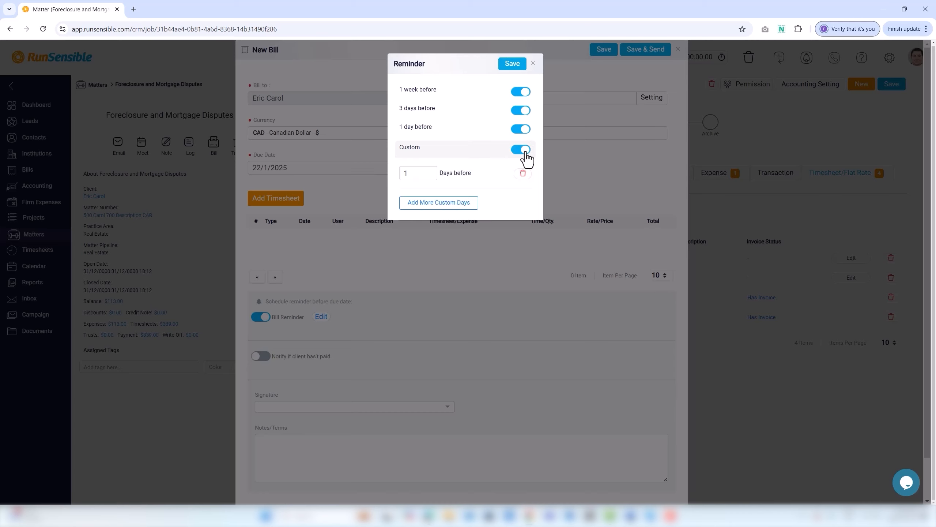
left_click(430, 171)
left_click(429, 204)
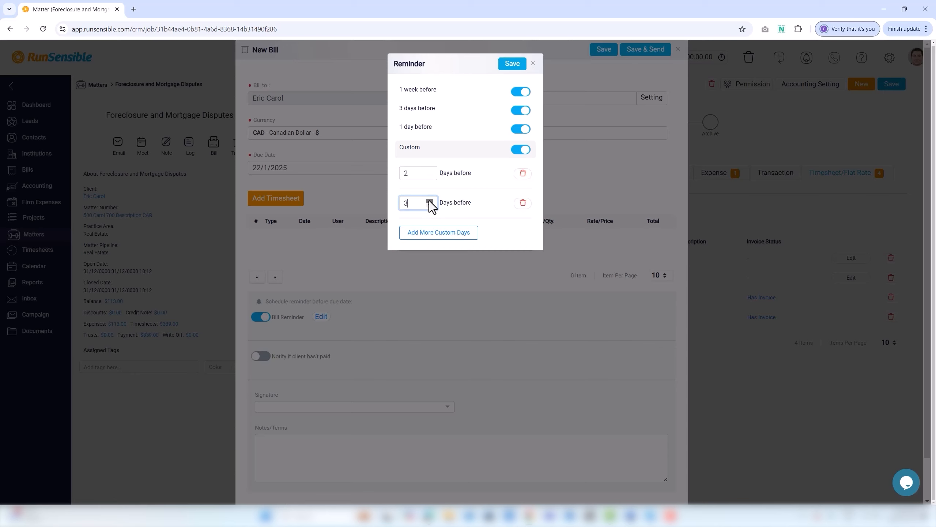
left_click(512, 64)
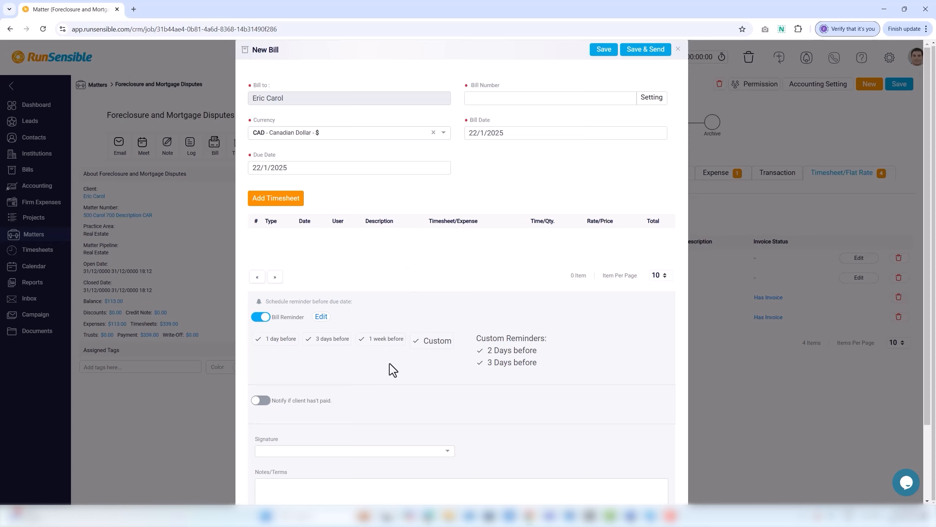
Step: Disable Bill Reminder, confirming with Yes, and enable 'Notify if client hasn't paid' for the bill
scroll(354, 365, "down", 2)
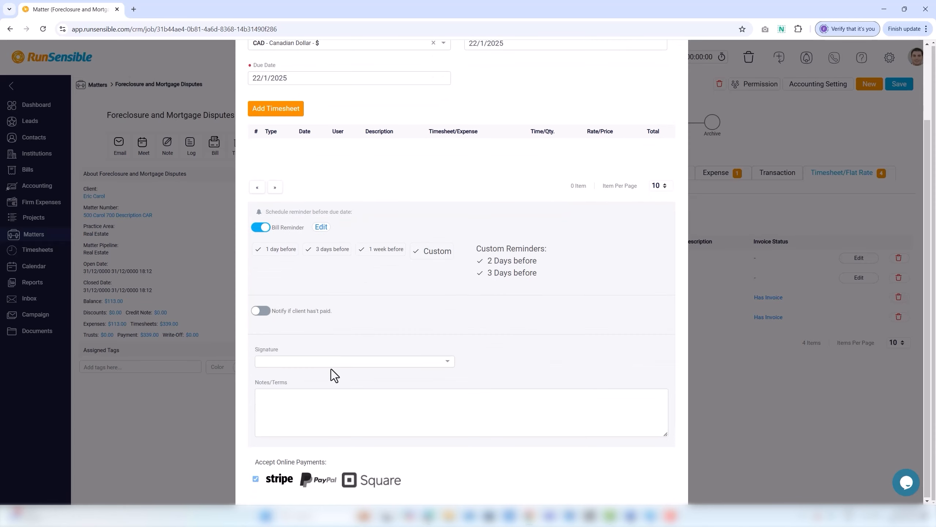
left_click(261, 227)
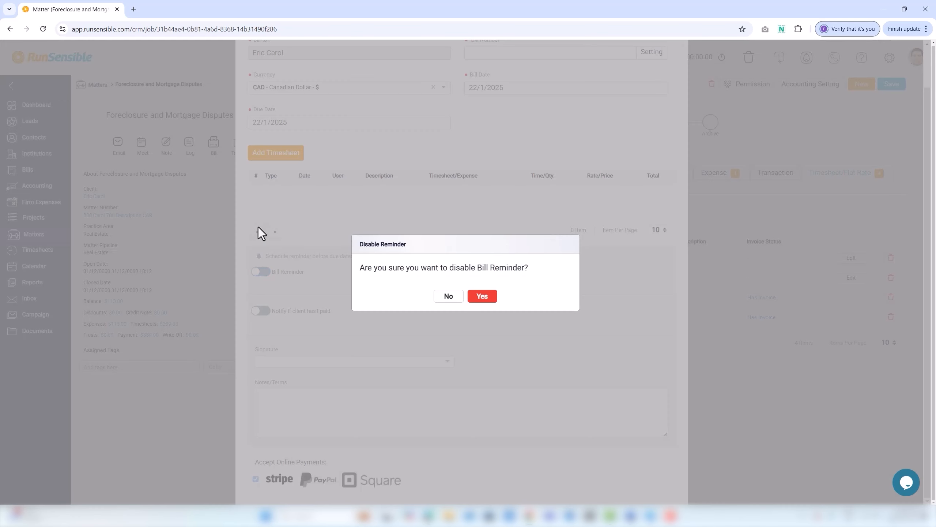
left_click(480, 298)
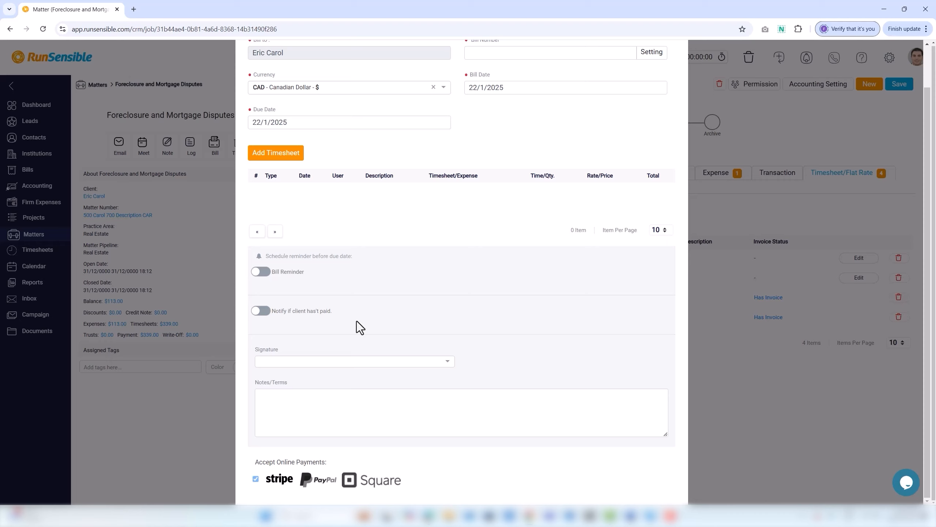
left_click(269, 320)
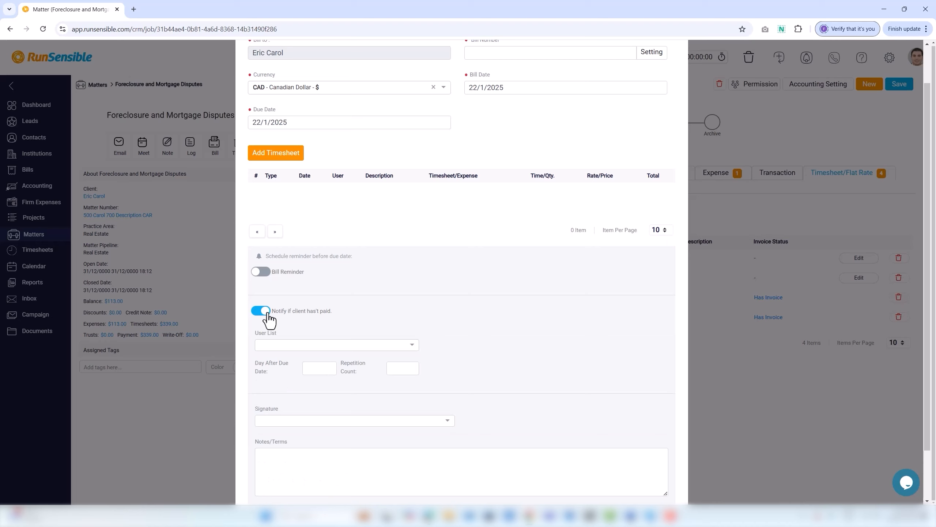